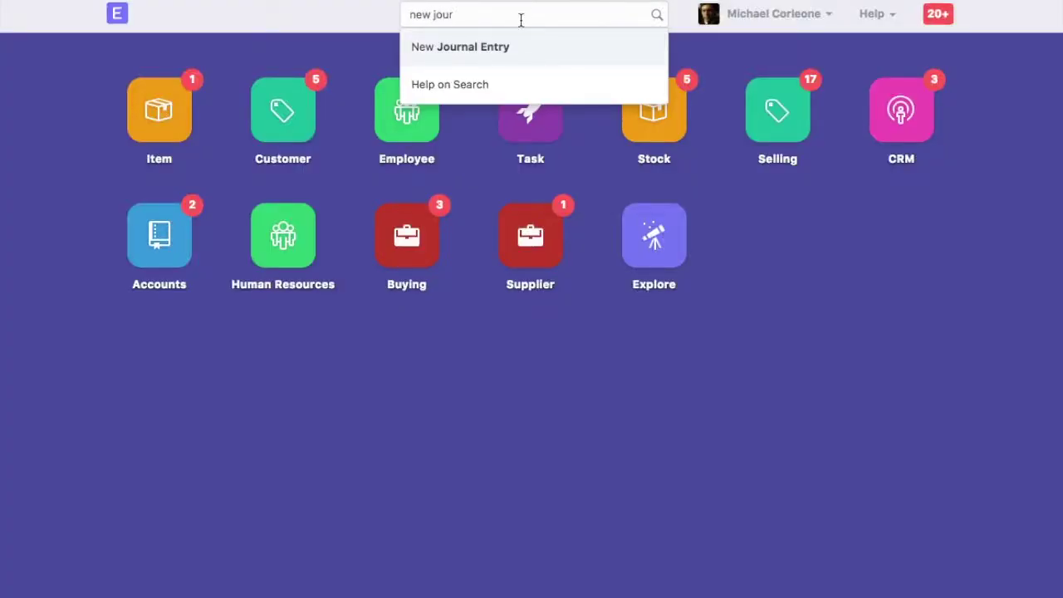
# Create a new journal entry of type Opening Entry with posting date 01-01-2017.
pyautogui.click(490, 43)
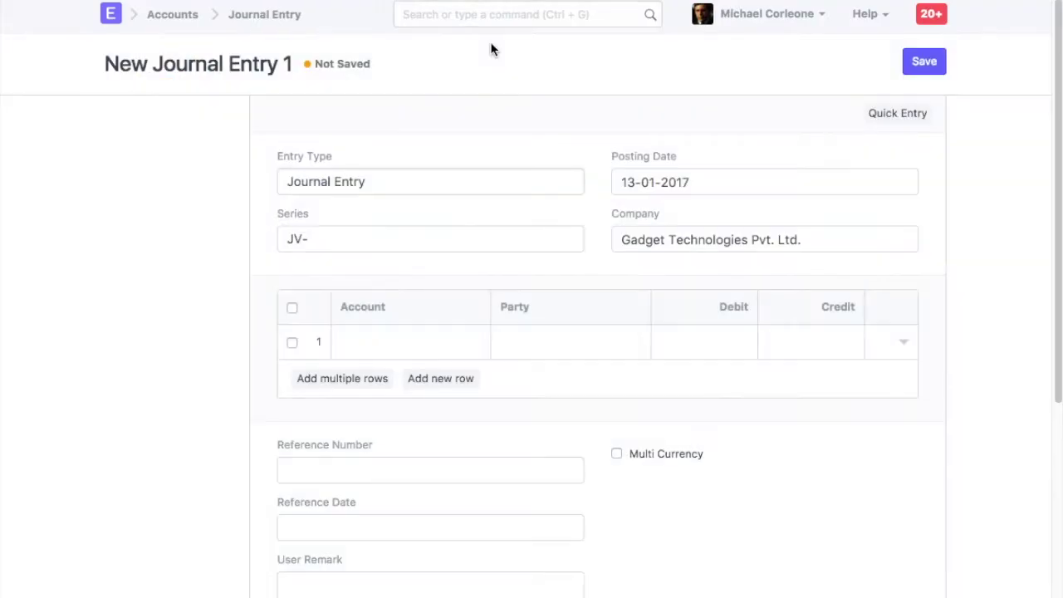
pyautogui.click(401, 191)
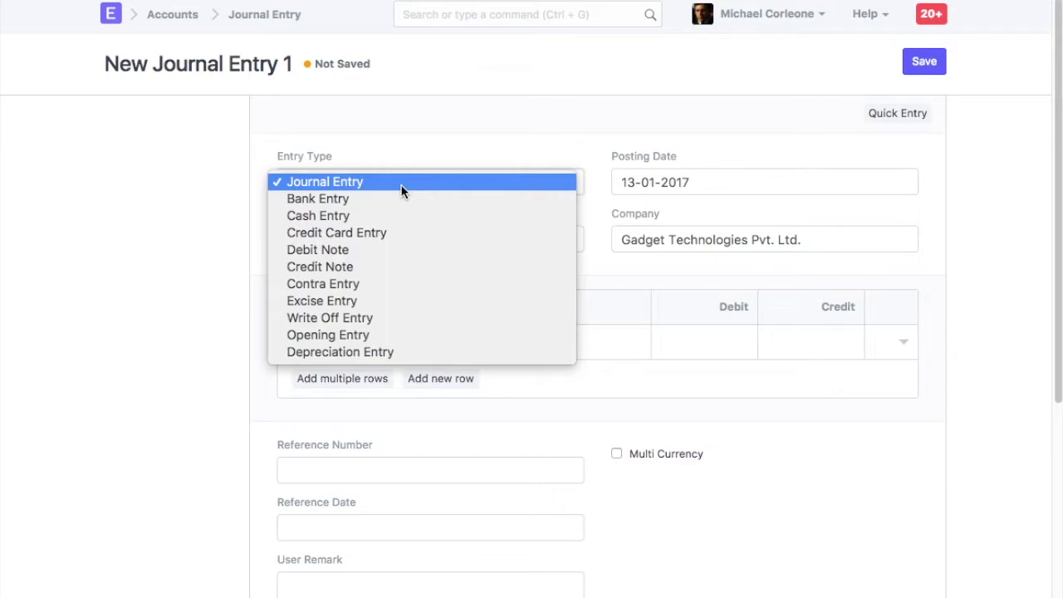
pyautogui.click(401, 335)
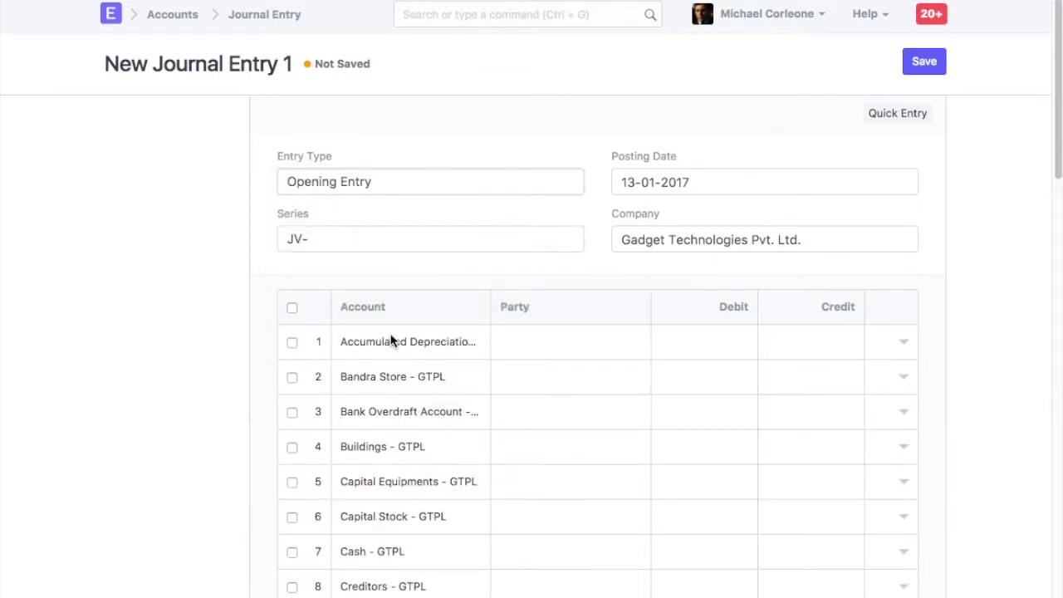
pyautogui.click(701, 182)
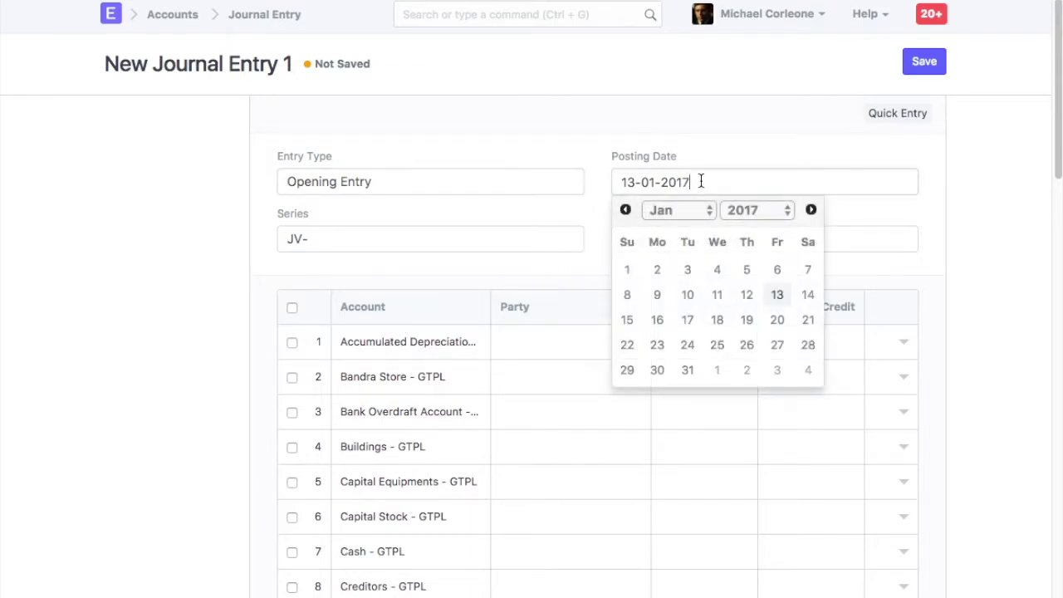
pyautogui.click(625, 270)
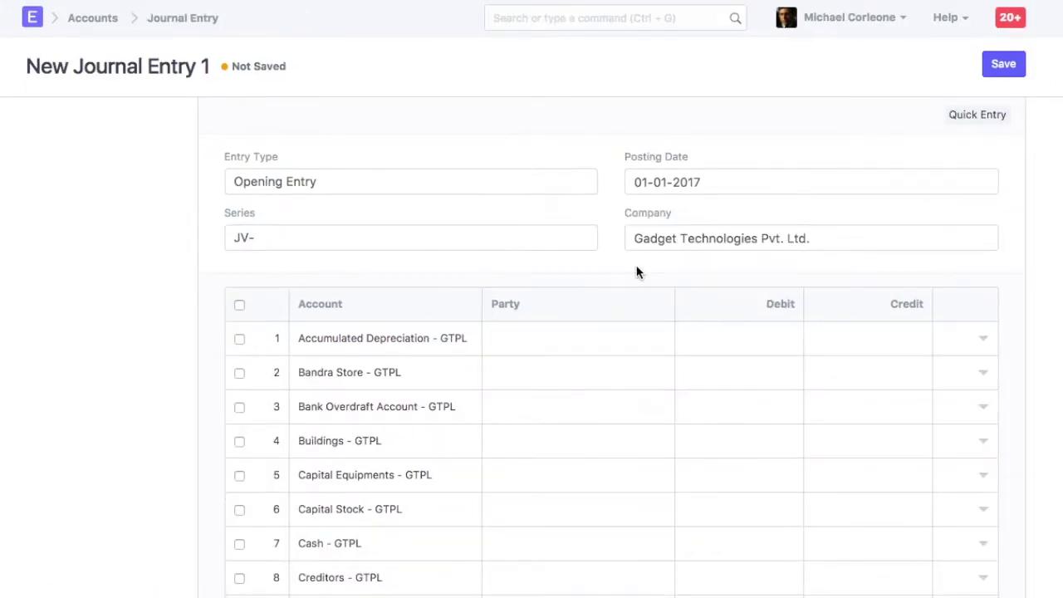
# Enter a Capital Stock credit of 10,000 and a Cash debit of 10,000.
pyautogui.scroll(-1, 636, 270)
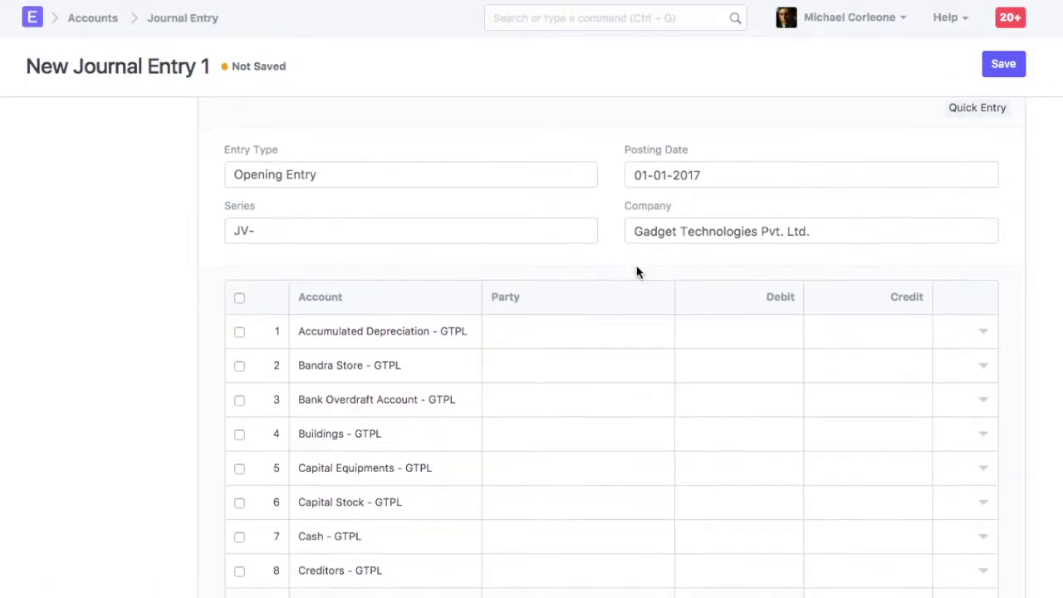
pyautogui.scroll(-2, 636, 271)
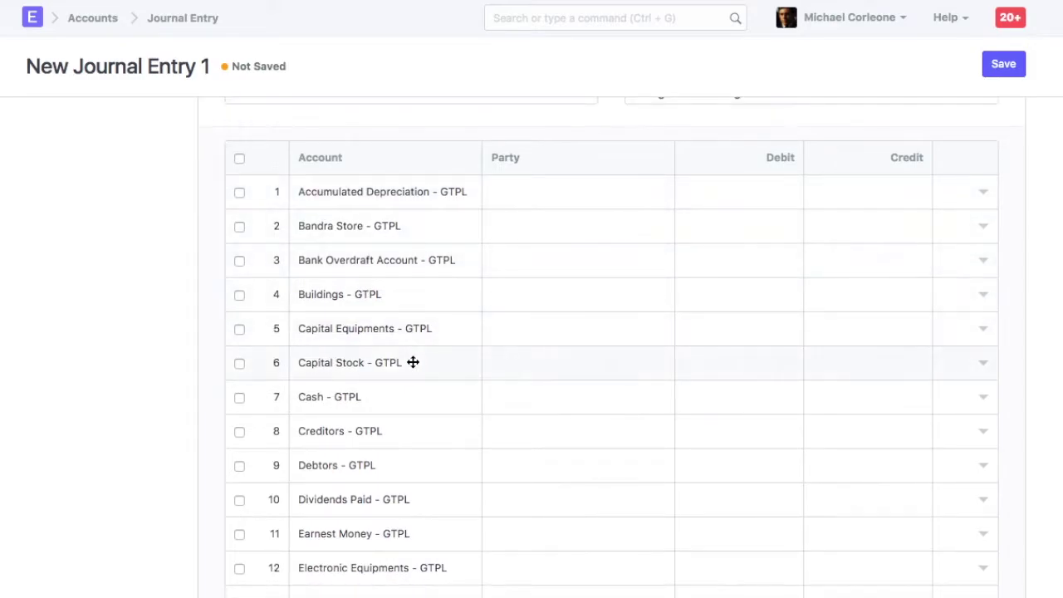
pyautogui.click(847, 359)
pyautogui.write('10,0')
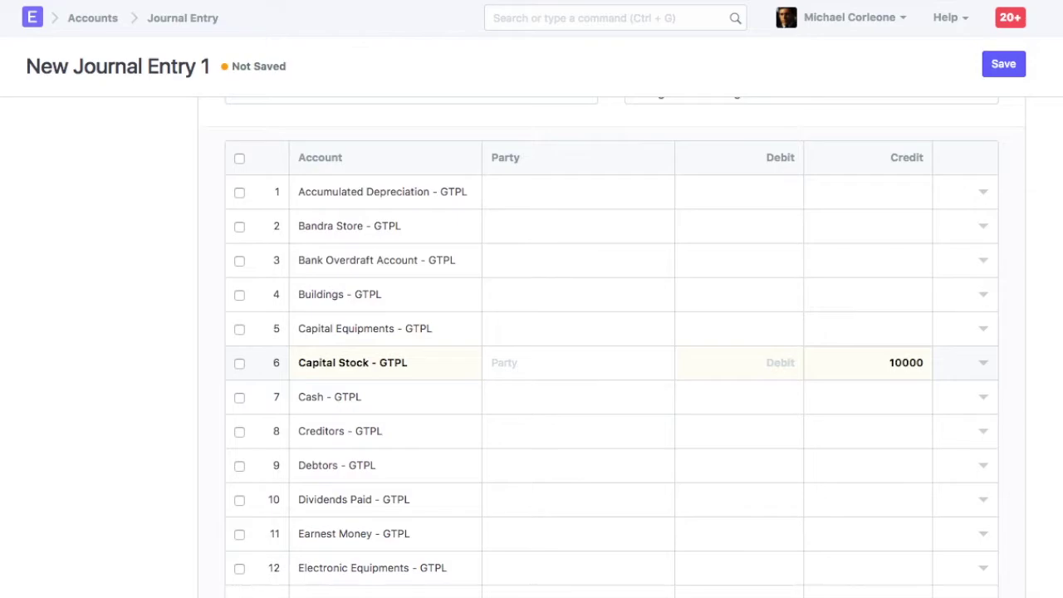
pyautogui.write('00')
pyautogui.click(757, 398)
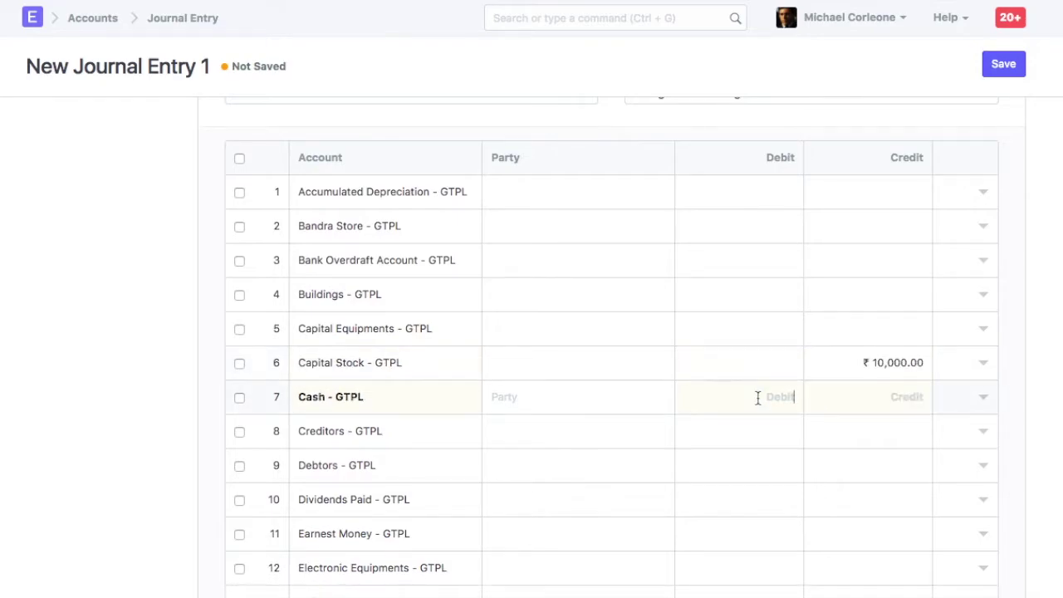
pyautogui.write('10000')
# Set the Creditors row to Supplier Exxon Solutions with a 1,500 credit.
pyautogui.click(983, 434)
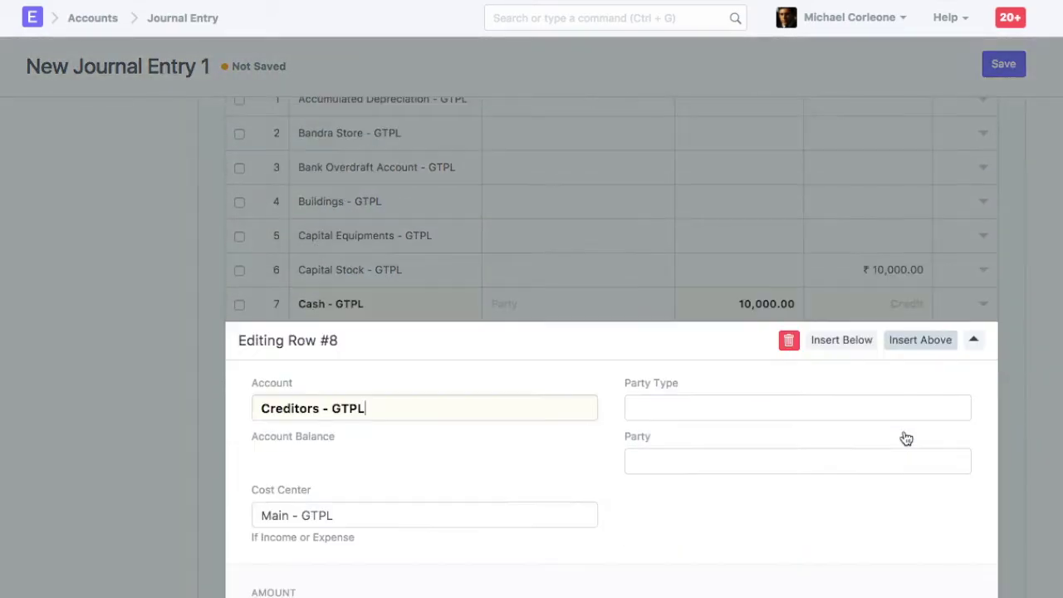
pyautogui.click(744, 405)
pyautogui.click(733, 443)
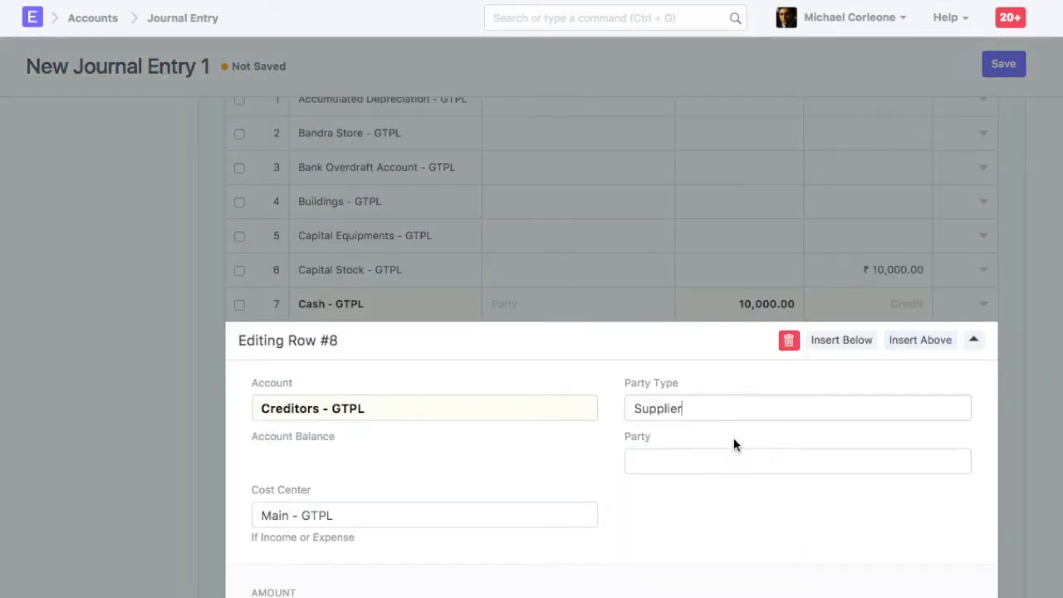
pyautogui.click(721, 460)
pyautogui.scroll(-3, 737, 426)
pyautogui.click(726, 408)
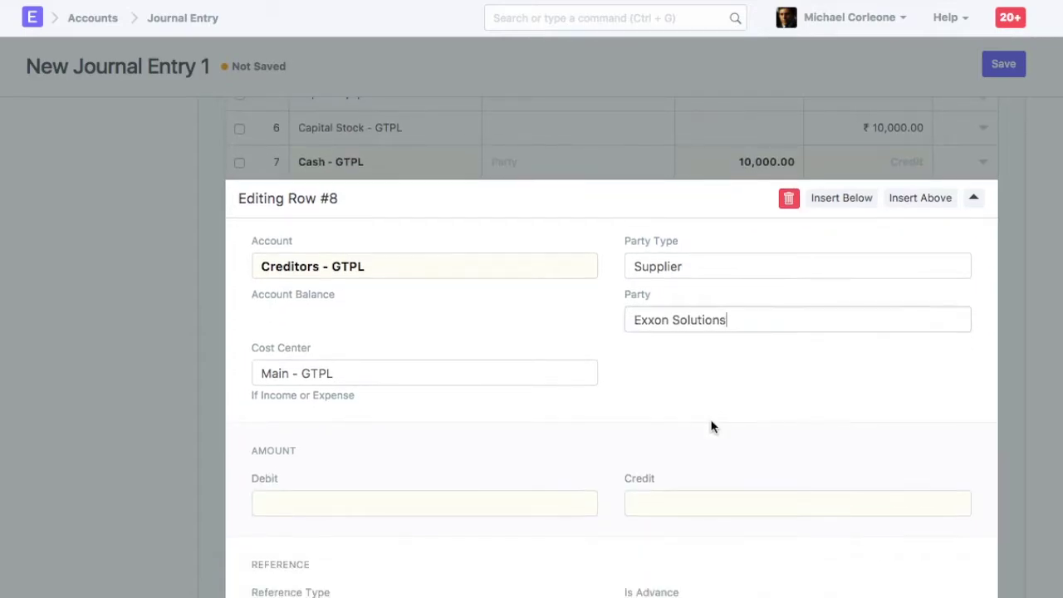
pyautogui.click(664, 501)
pyautogui.write('1500')
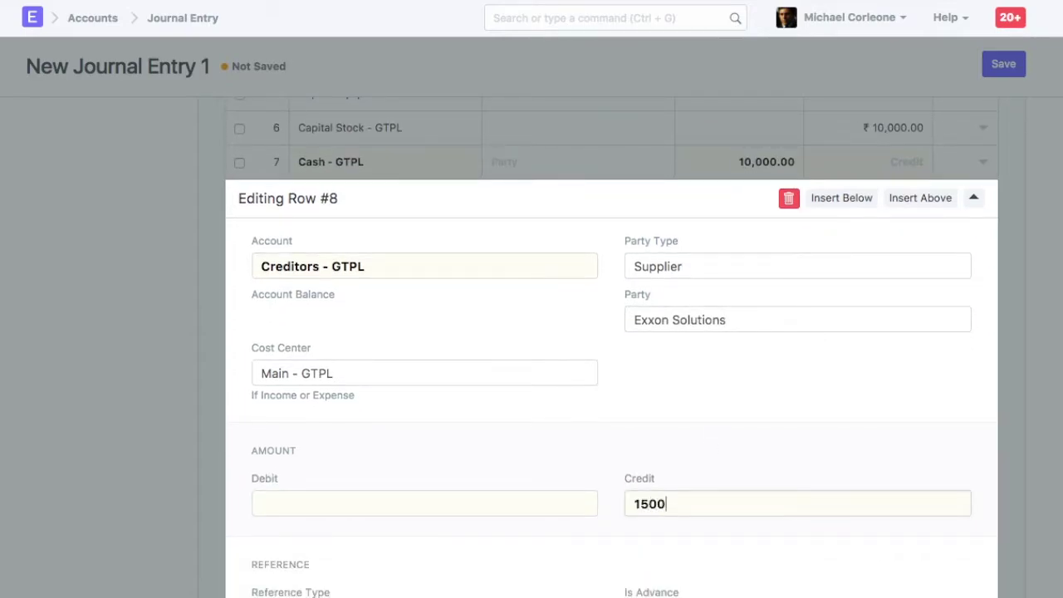
pyautogui.click(1018, 434)
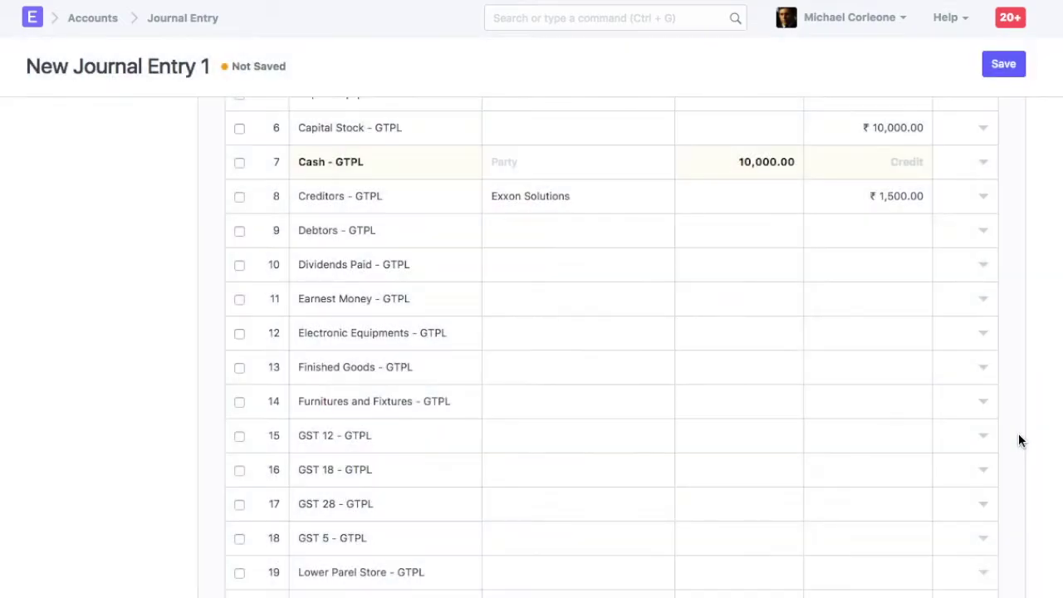
# Set the Debtors row to Customer InMobi Solutions with a 1,000 debit.
pyautogui.click(982, 239)
pyautogui.click(690, 294)
pyautogui.click(693, 375)
pyautogui.click(690, 350)
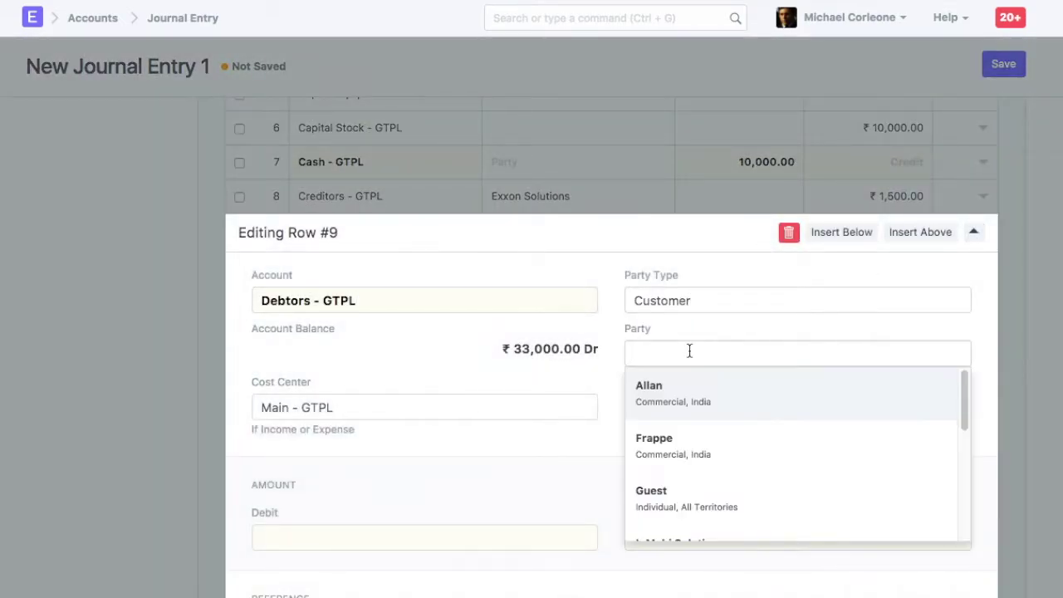
pyautogui.scroll(-1, 712, 485)
pyautogui.click(693, 519)
pyautogui.scroll(-1, 719, 426)
pyautogui.click(520, 518)
pyautogui.write('1000')
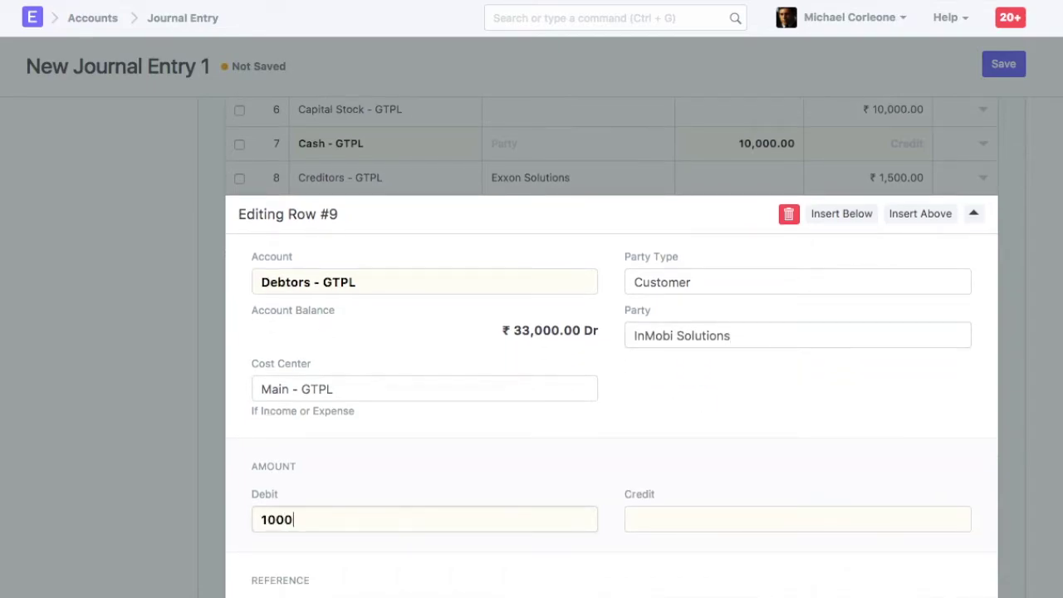
pyautogui.click(1009, 389)
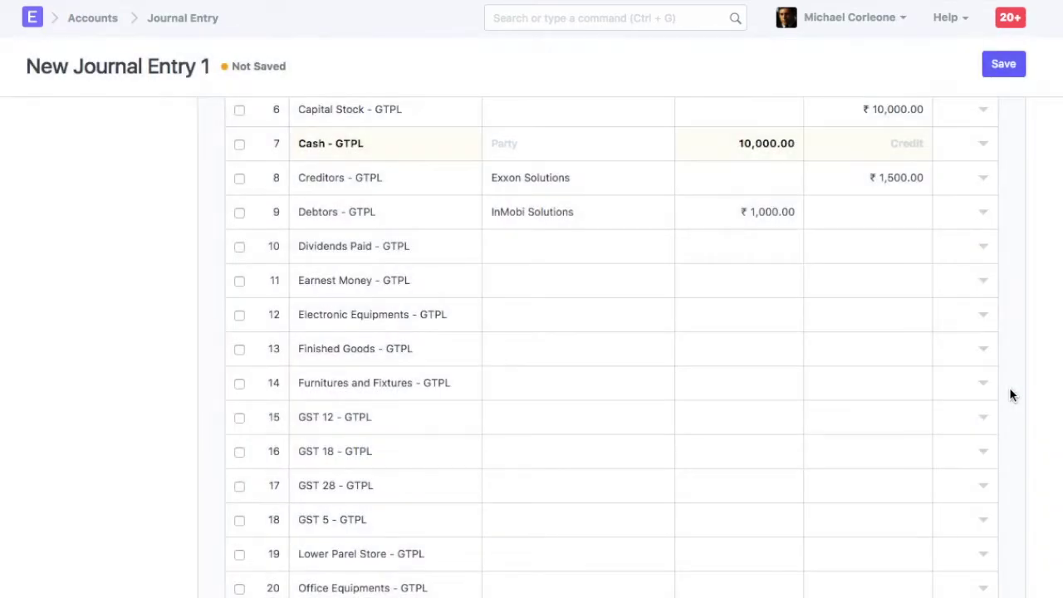
# Add a second Debtors row for another customer with a 500 debit.
pyautogui.click(987, 251)
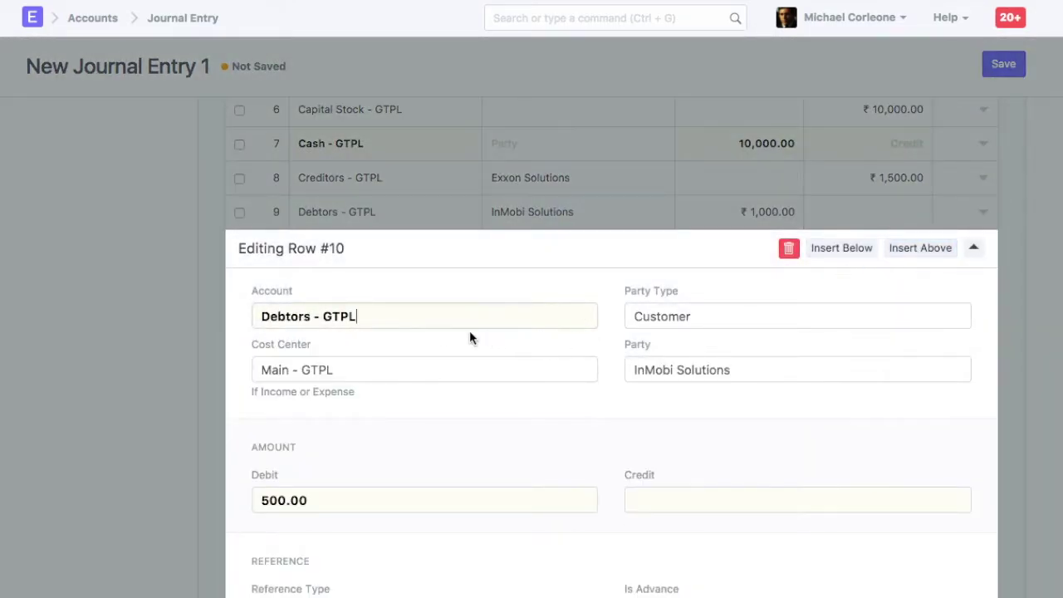
pyautogui.click(656, 365)
pyautogui.hotkey('ctrl', 'a')
pyautogui.press('BackSpace')
pyautogui.click(688, 412)
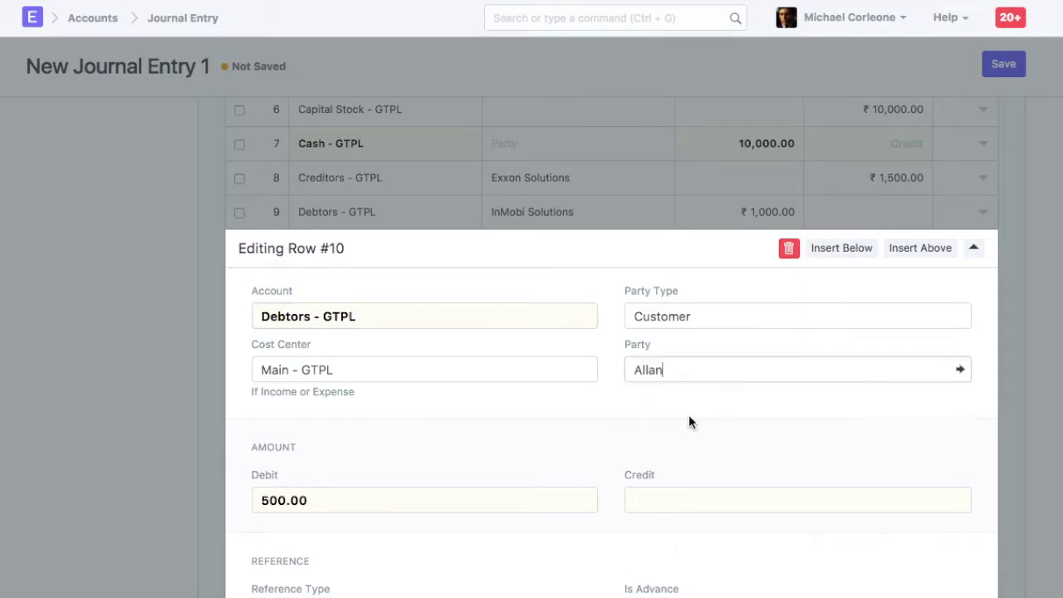
pyautogui.doubleClick(313, 500)
pyautogui.click(1048, 357)
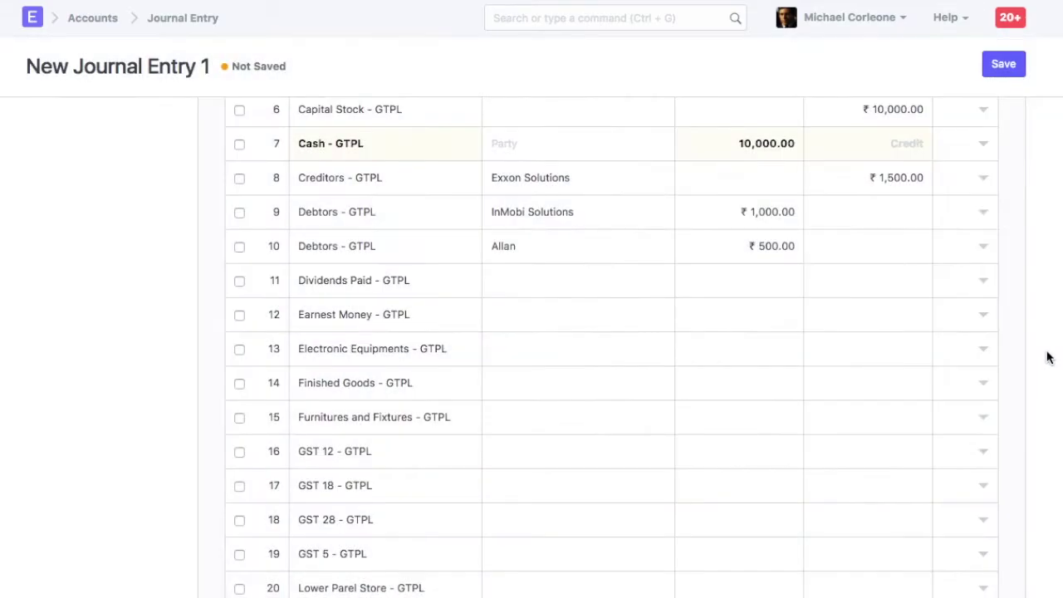
pyautogui.scroll(2, 1048, 357)
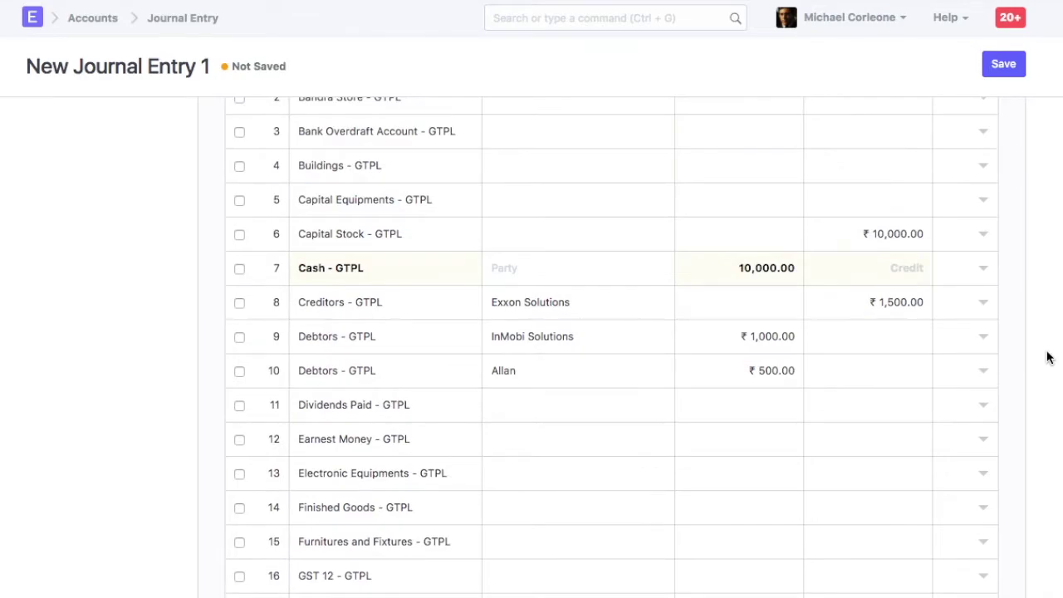
# Save the journal entry and confirm Is Opening is set to Yes.
pyautogui.click(1005, 64)
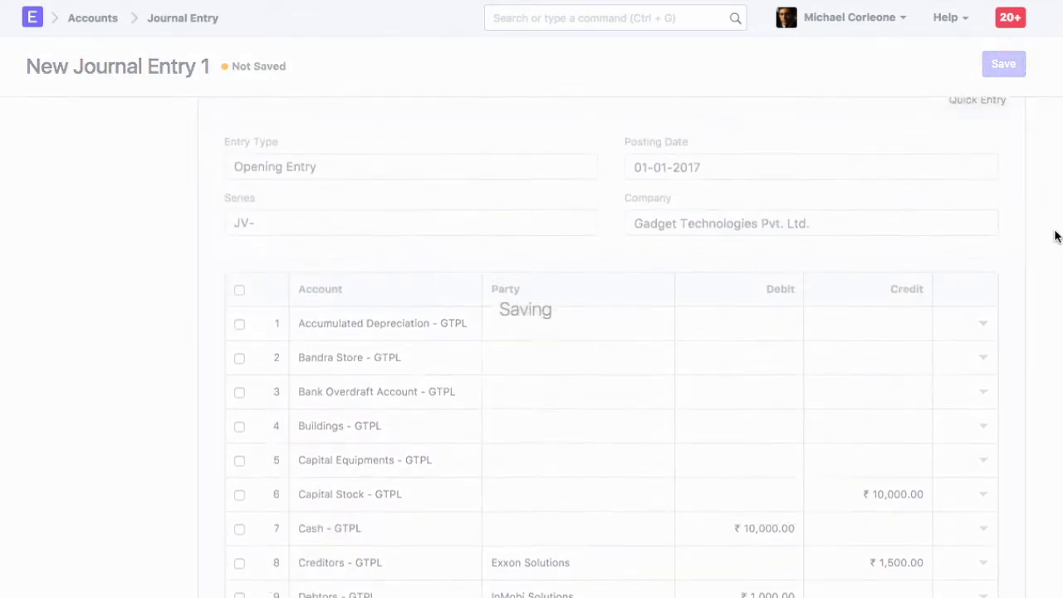
pyautogui.scroll(-7, 722, 300)
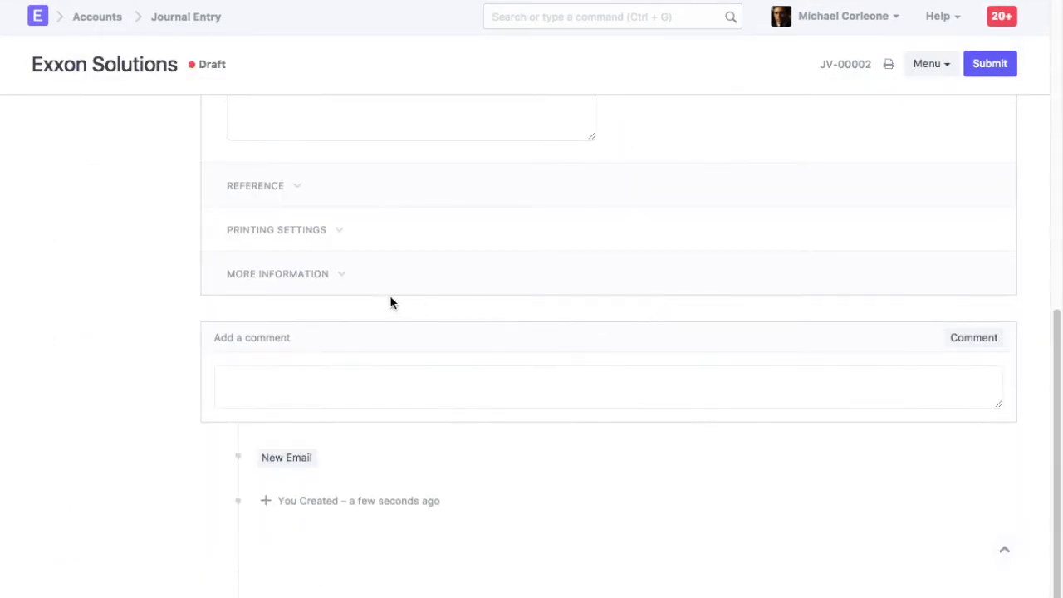
pyautogui.click(314, 282)
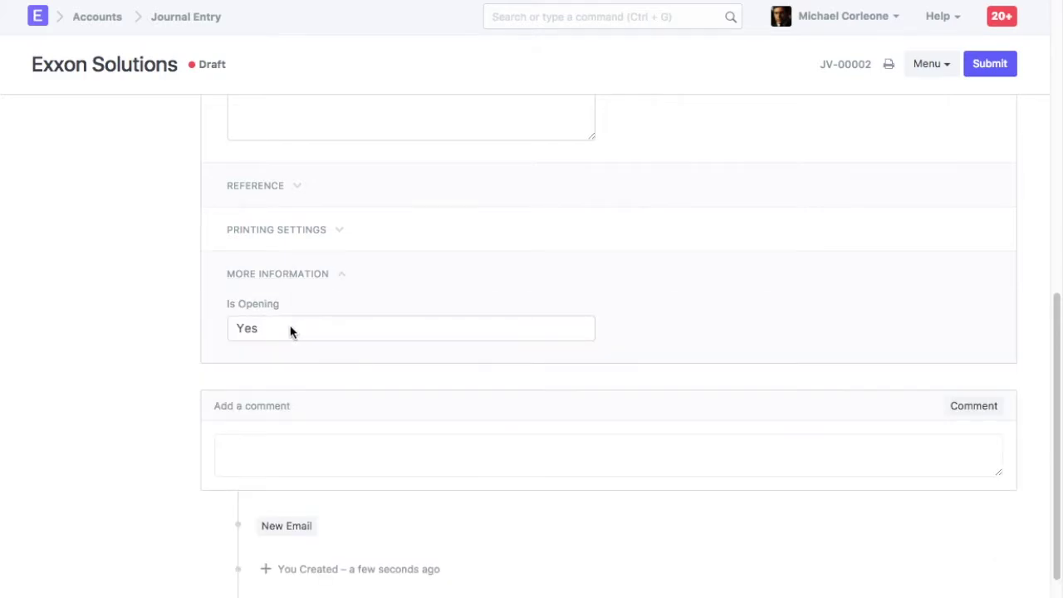
pyautogui.click(290, 330)
pyautogui.click(292, 336)
pyautogui.scroll(2, 292, 336)
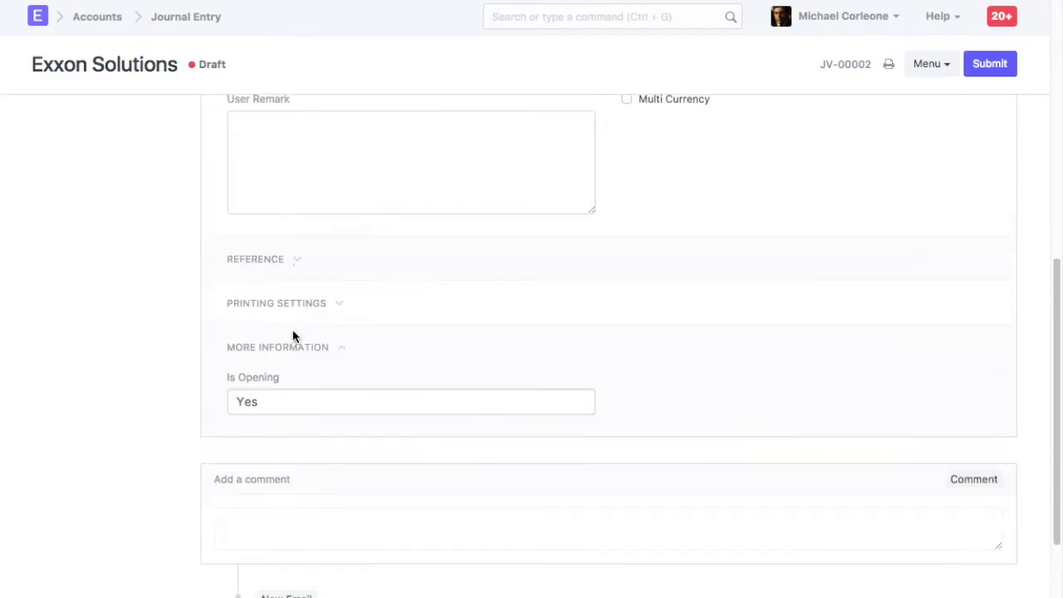
pyautogui.scroll(4, 292, 336)
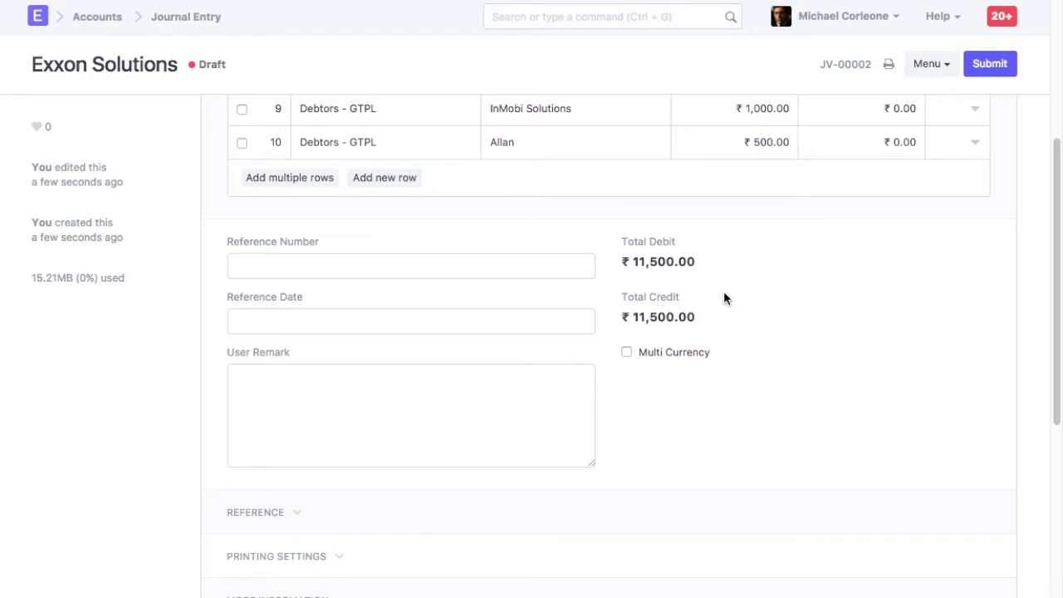
# Submit JV-00002 with balanced ₹11,500 debit and credit totals.
pyautogui.click(992, 65)
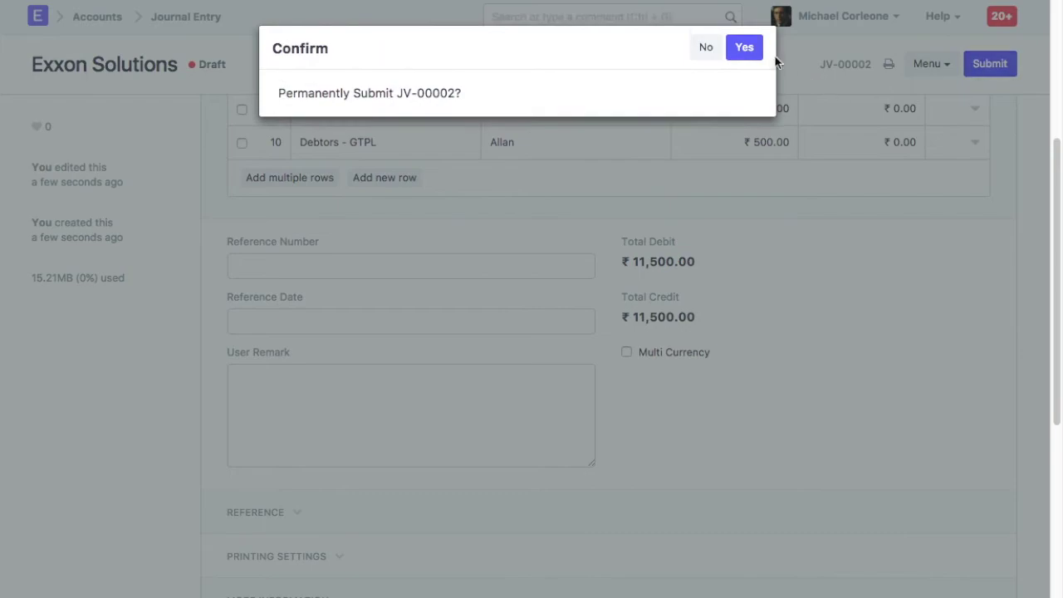
pyautogui.click(747, 41)
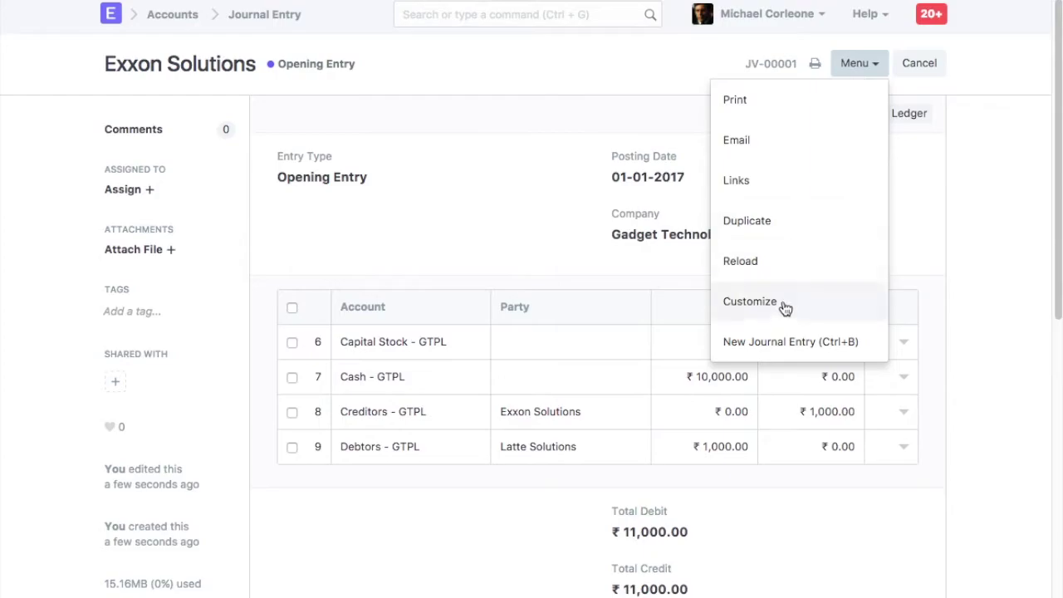
pyautogui.click(772, 340)
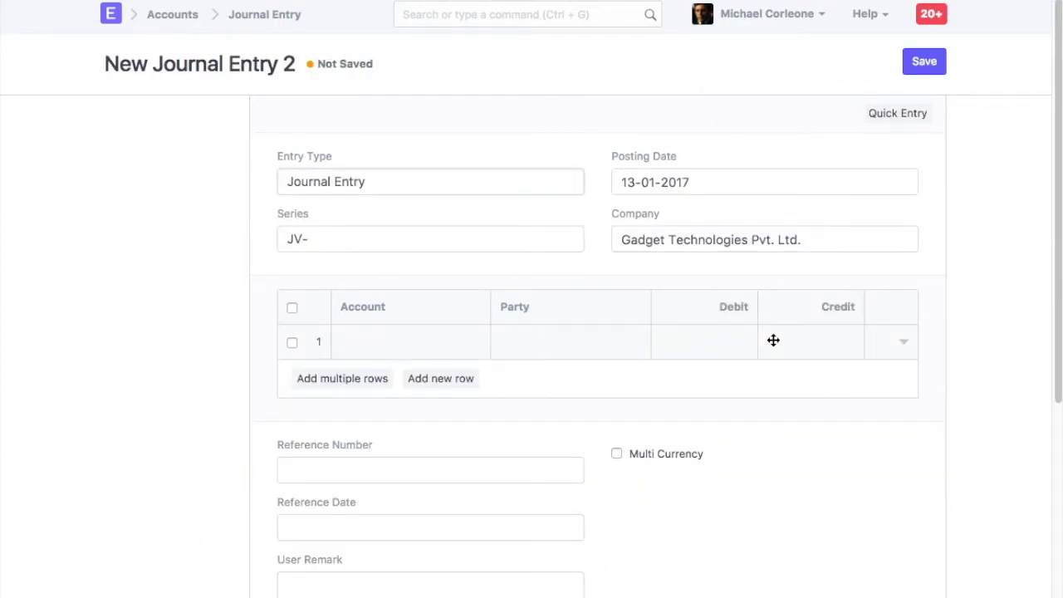
# Debit Standard Bank - GTPL 1,000 with a balancing Temporary Opening - GTPL row.
pyautogui.click(433, 342)
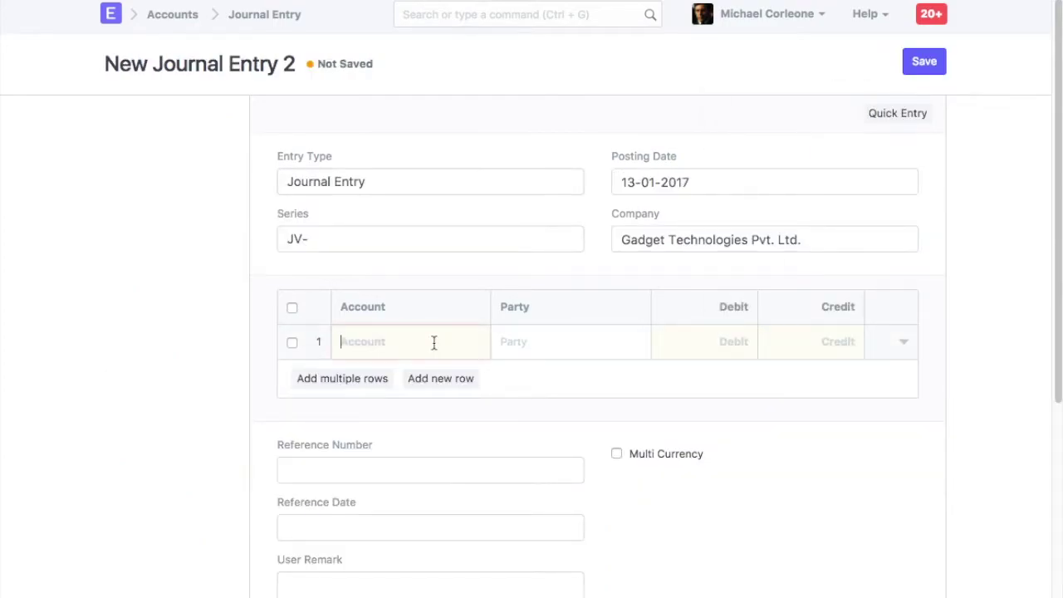
pyautogui.write('bank')
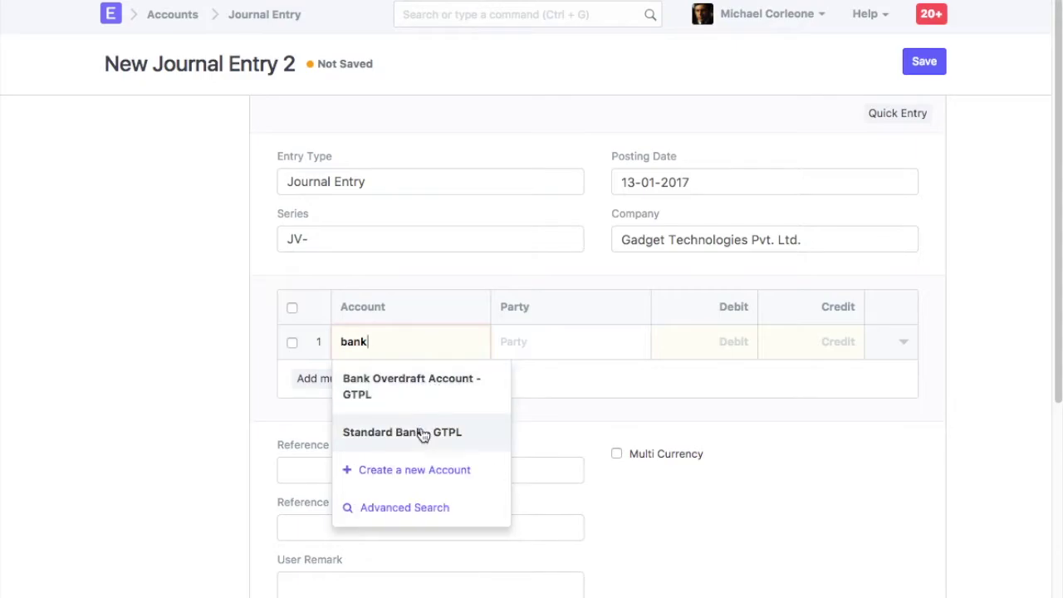
pyautogui.click(420, 431)
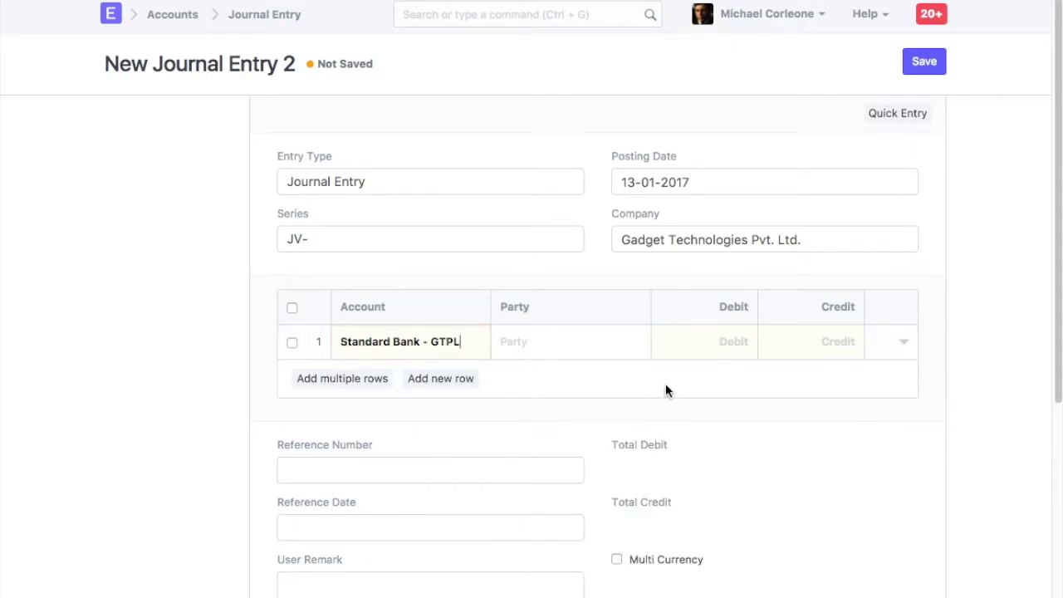
pyautogui.click(728, 343)
pyautogui.write('1000')
pyautogui.click(446, 380)
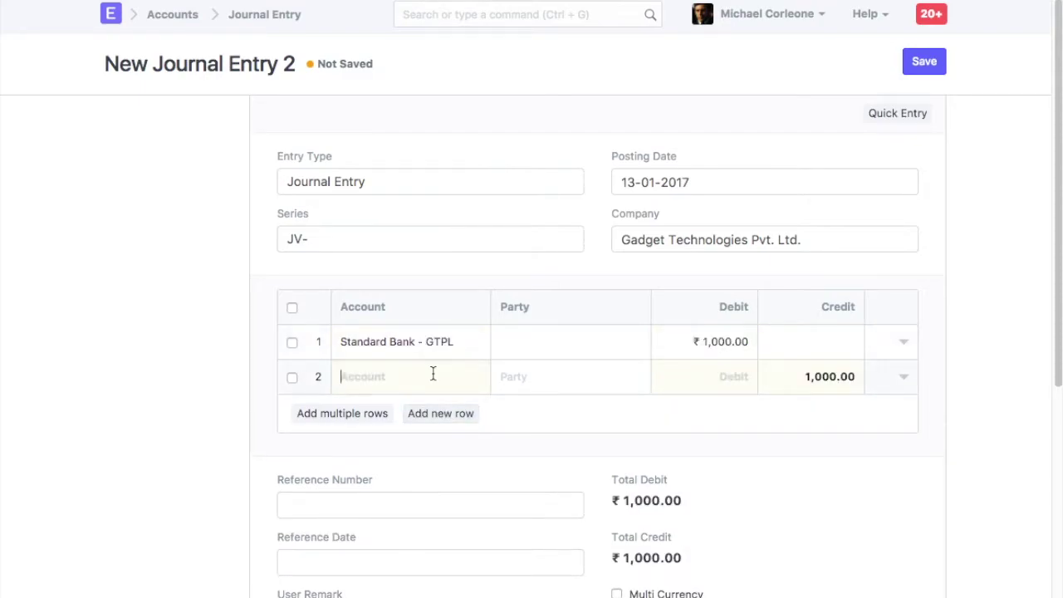
pyautogui.write('temp')
pyautogui.click(430, 414)
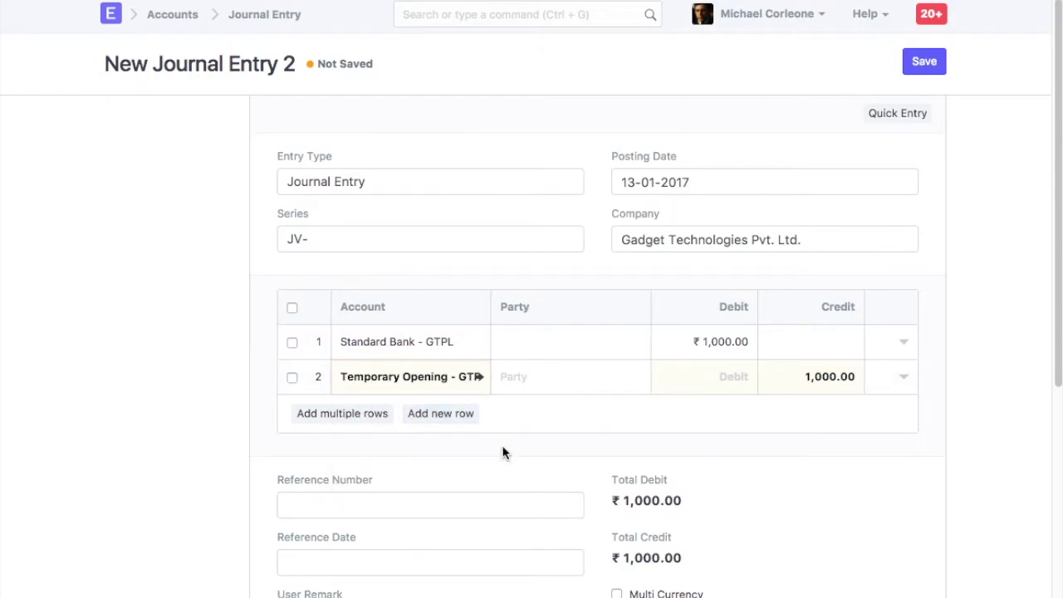
# Mark the entry Is Opening = Yes, then save and submit it.
pyautogui.scroll(-4, 502, 453)
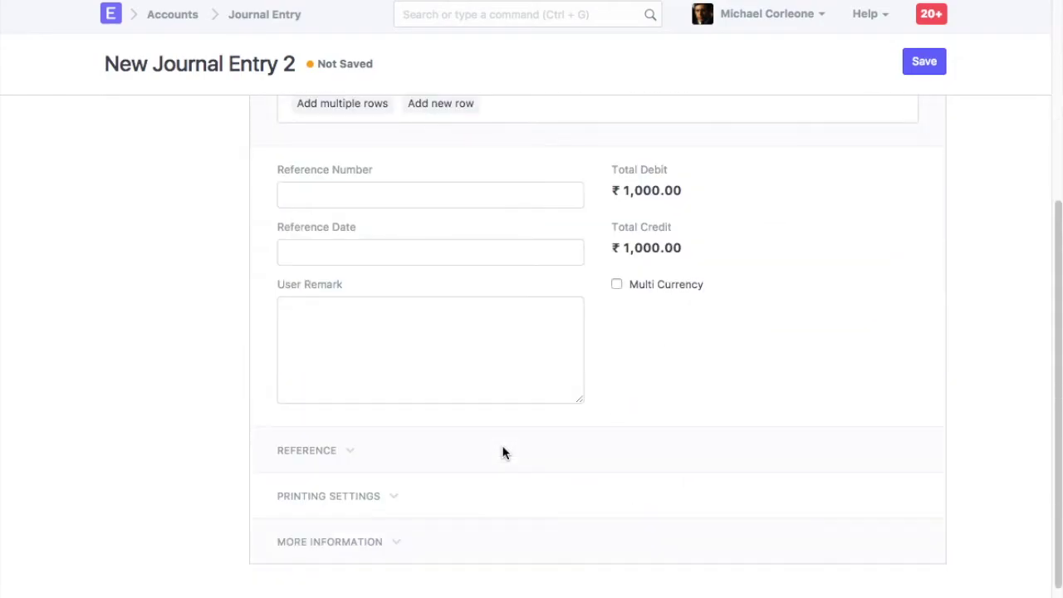
pyautogui.click(352, 541)
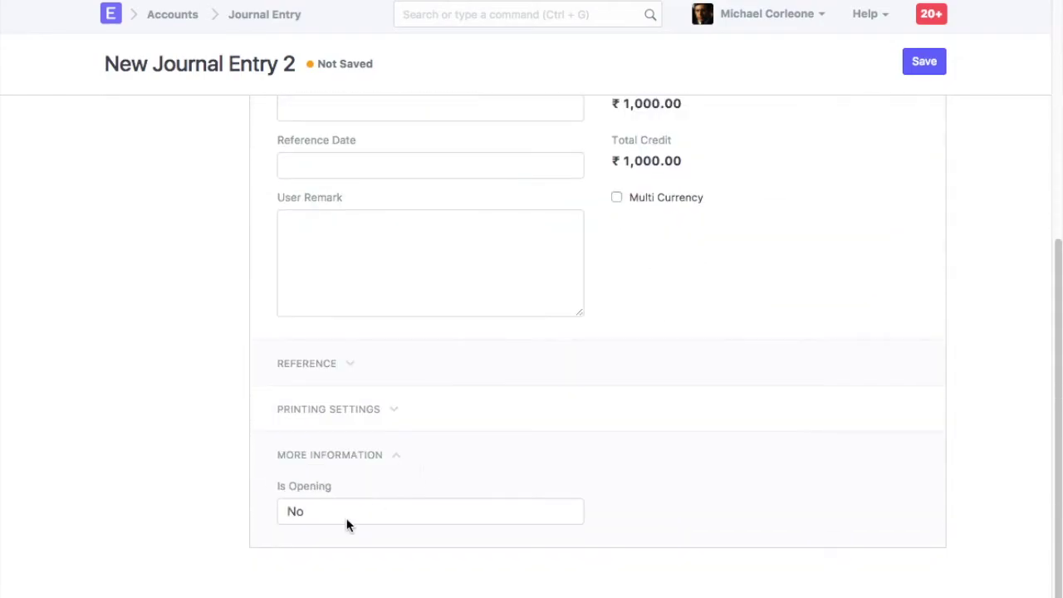
pyautogui.click(343, 522)
pyautogui.press('Return')
pyautogui.scroll(5, 506, 374)
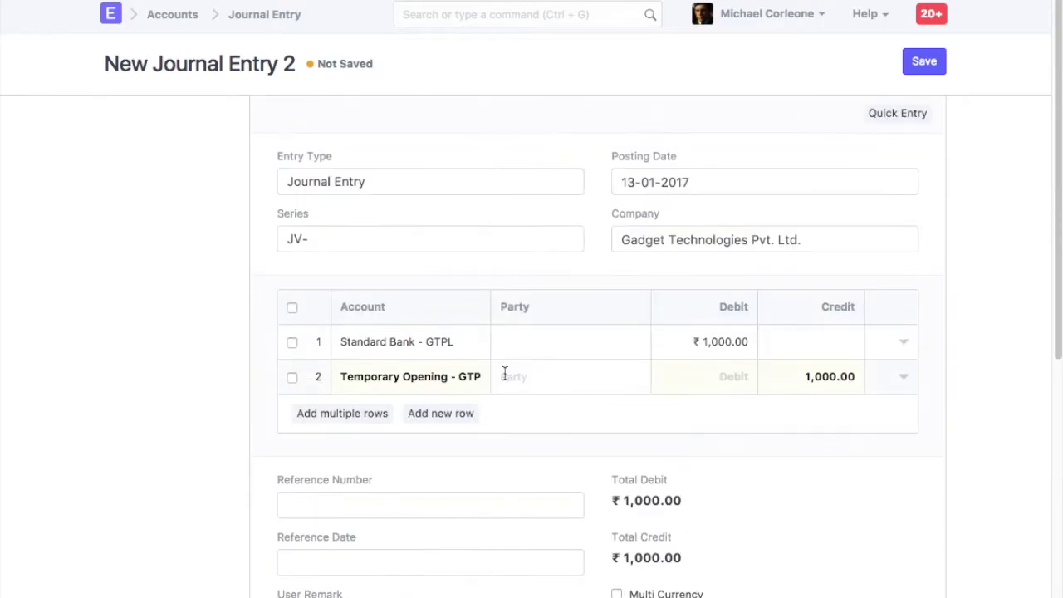
pyautogui.click(922, 64)
pyautogui.click(919, 63)
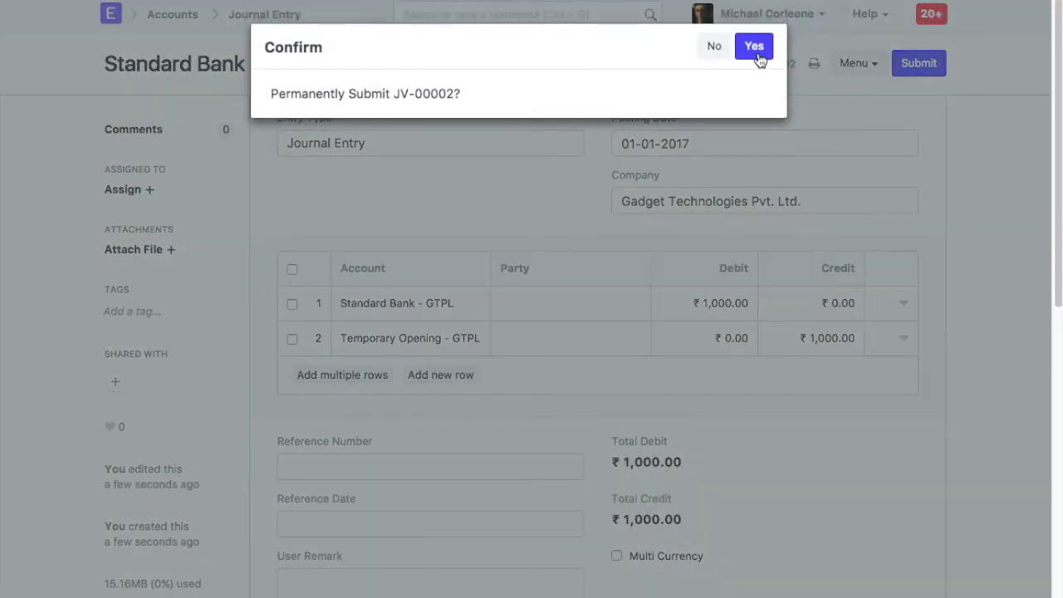
pyautogui.click(756, 46)
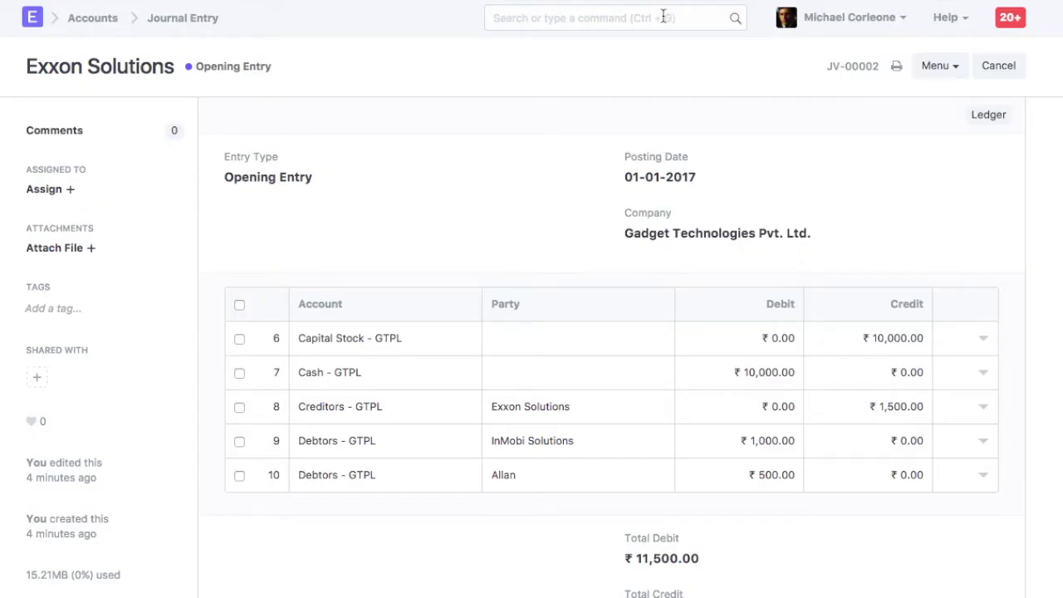
pyautogui.click(663, 18)
# Create a new sales invoice with series SINV-RET- dated 01-01-2017.
pyautogui.write('new sales in')
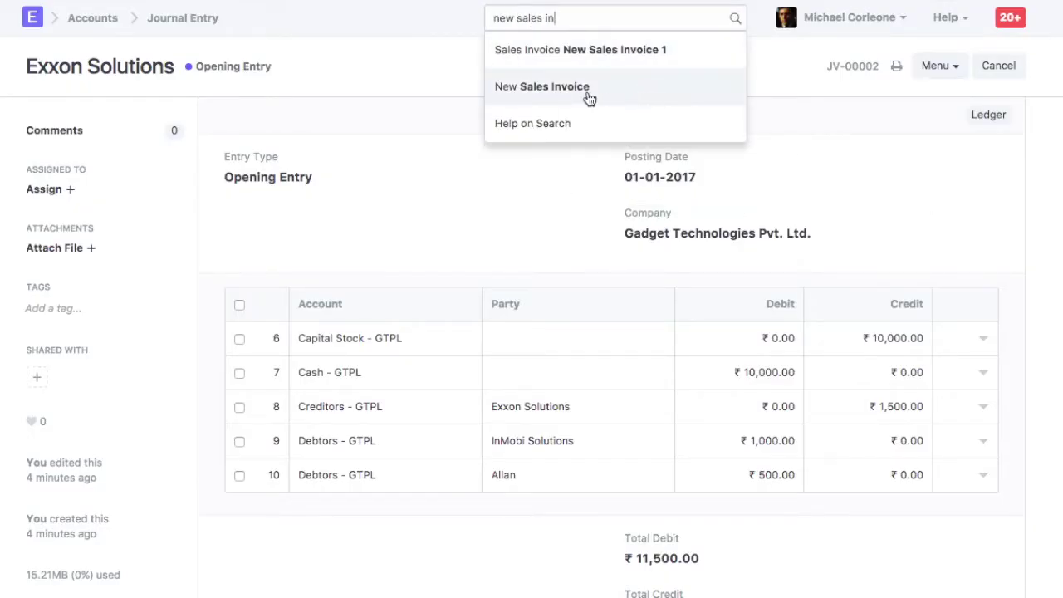
pyautogui.click(588, 98)
pyautogui.click(404, 181)
pyautogui.click(404, 199)
pyautogui.click(743, 176)
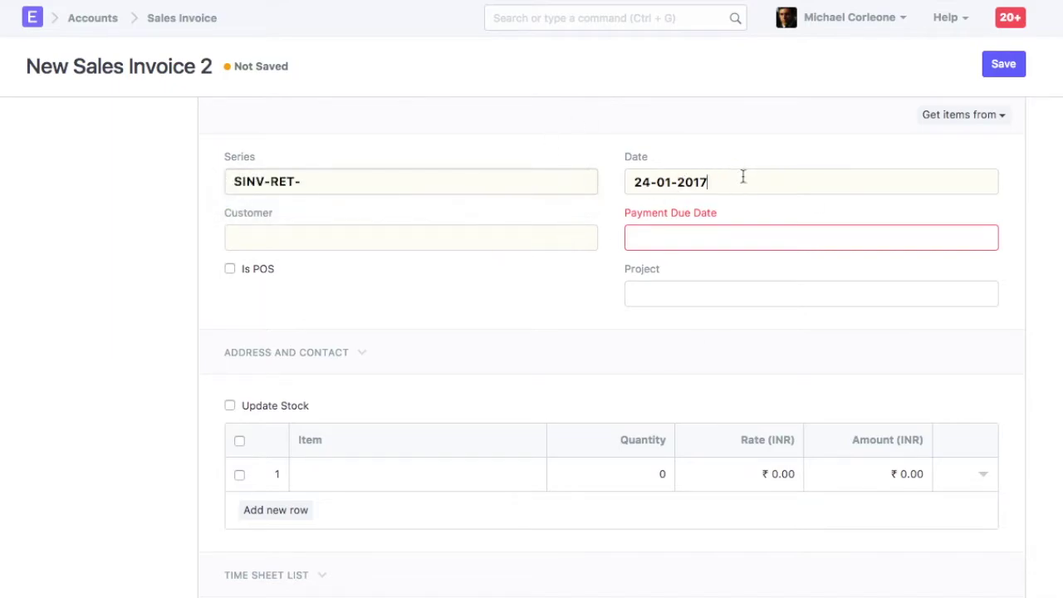
pyautogui.click(638, 270)
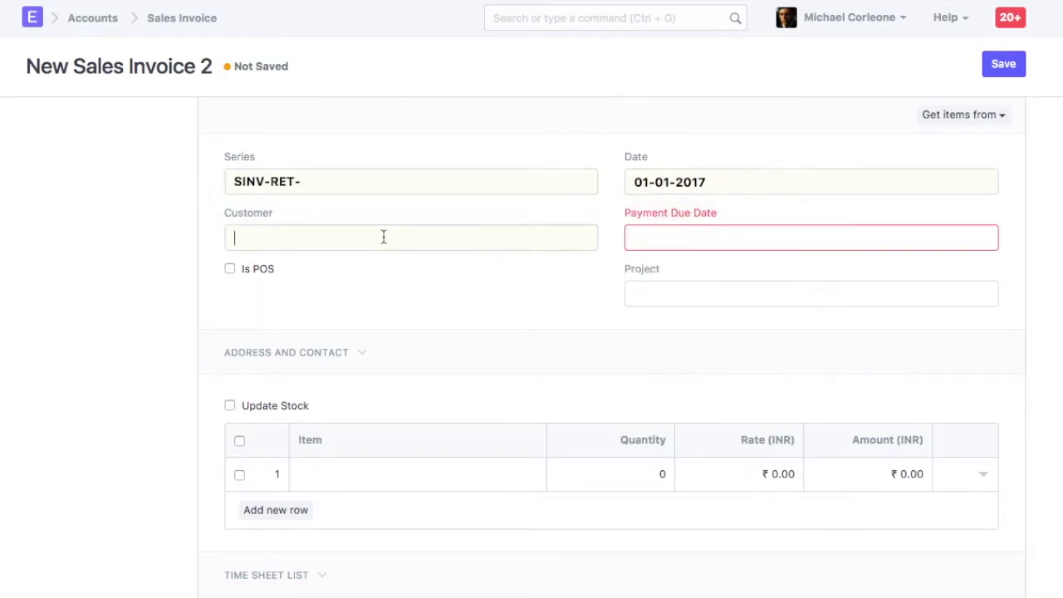
# Set customer Latte Solutions, due date 25-01-2017, and add item One Plus 3 at ₹25,000.
pyautogui.scroll(-3, 434, 287)
pyautogui.click(434, 285)
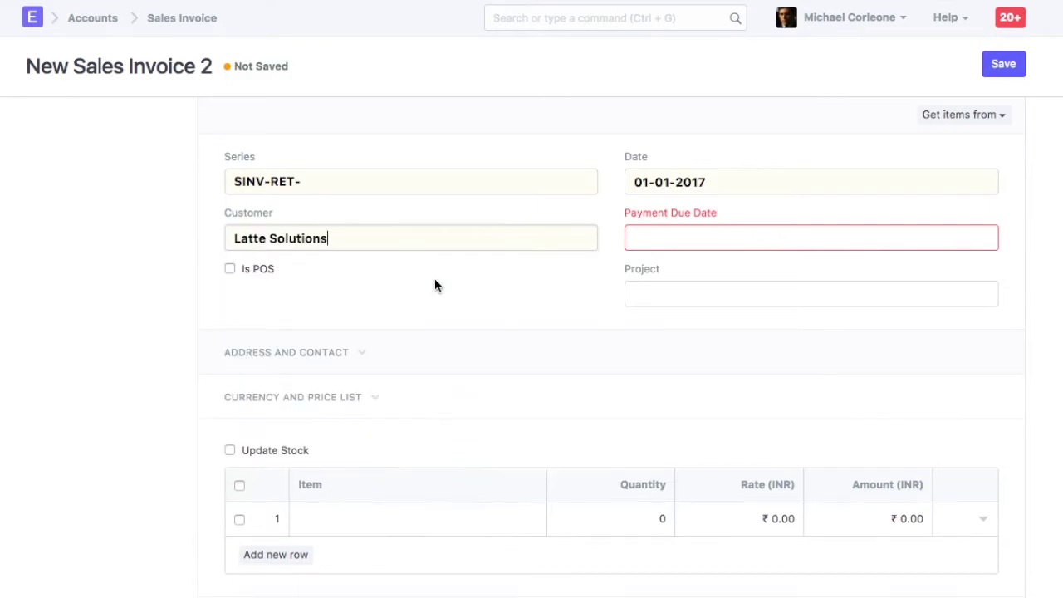
pyautogui.click(676, 238)
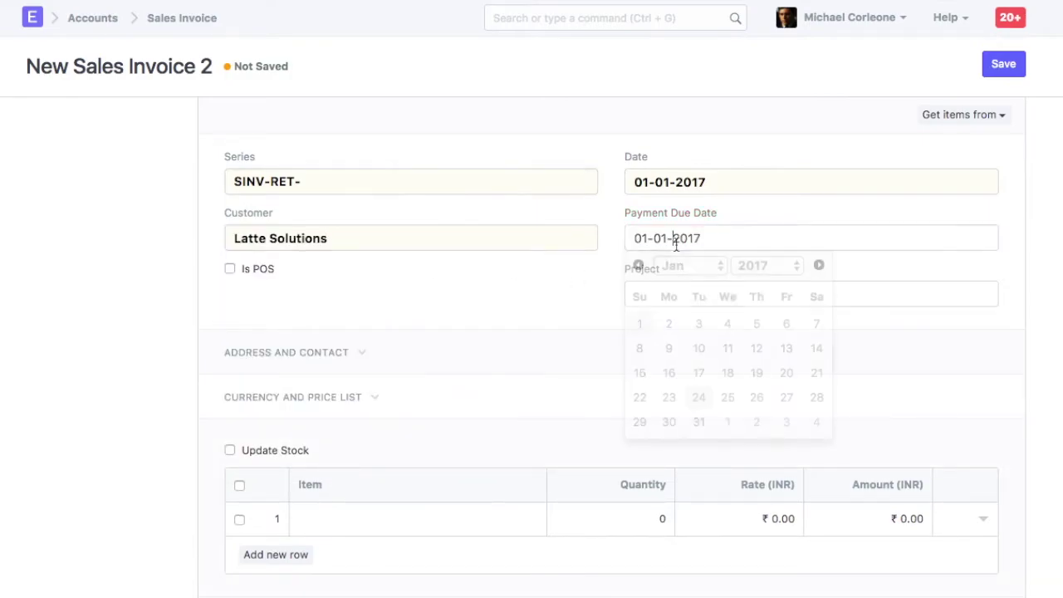
pyautogui.click(728, 398)
pyautogui.scroll(-3, 496, 362)
pyautogui.click(411, 330)
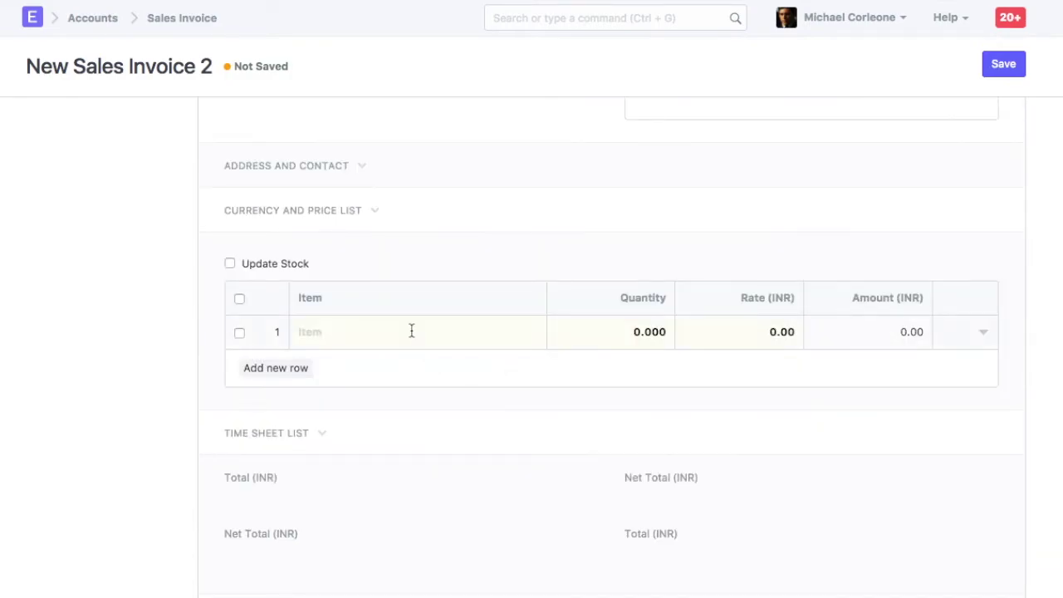
pyautogui.scroll(-3, 433, 369)
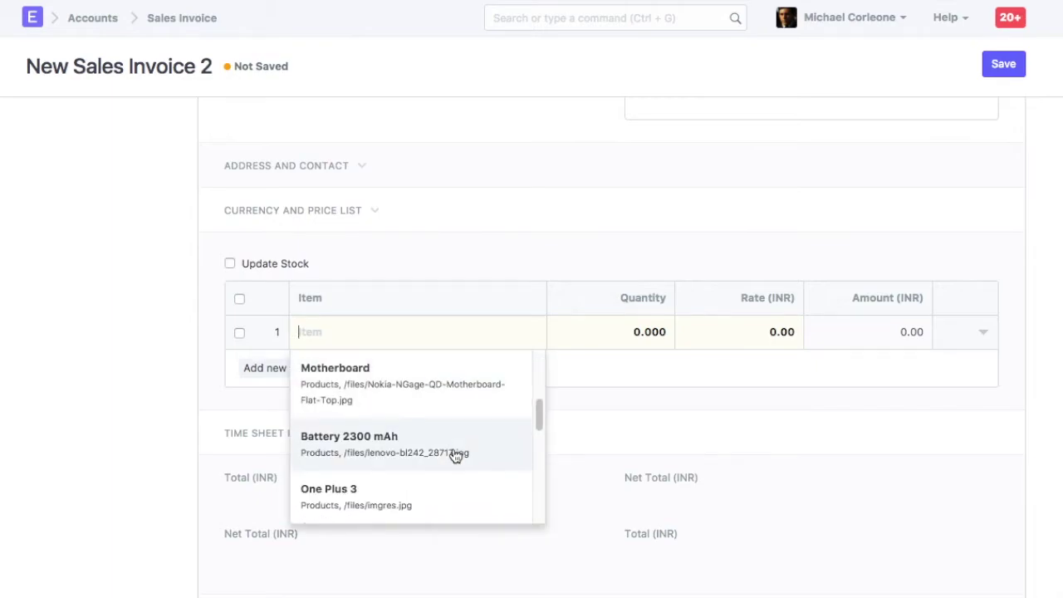
pyautogui.scroll(-1, 452, 456)
pyautogui.click(428, 478)
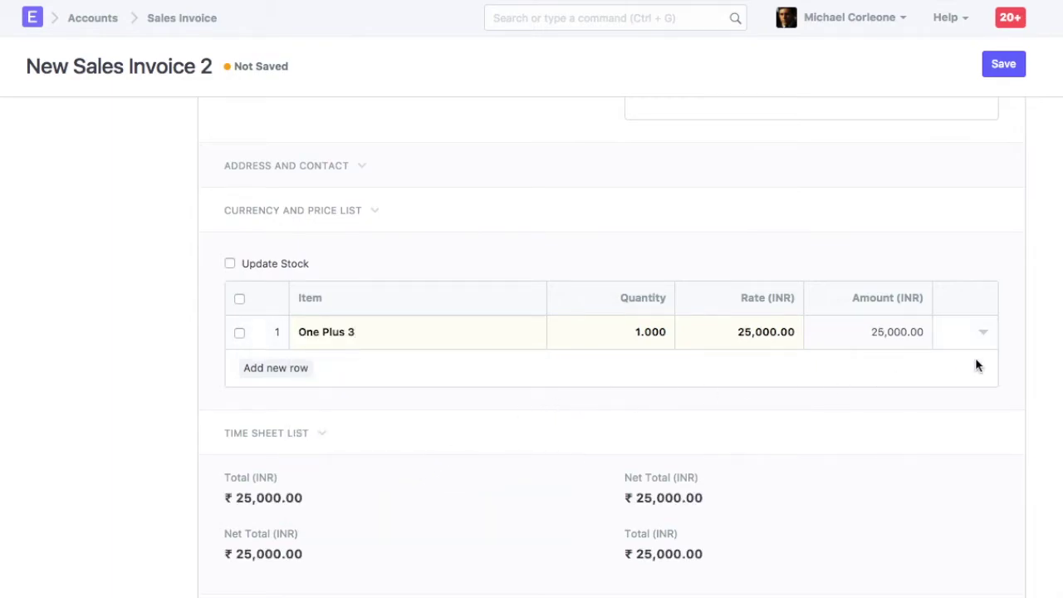
pyautogui.click(985, 334)
pyautogui.scroll(-10, 551, 408)
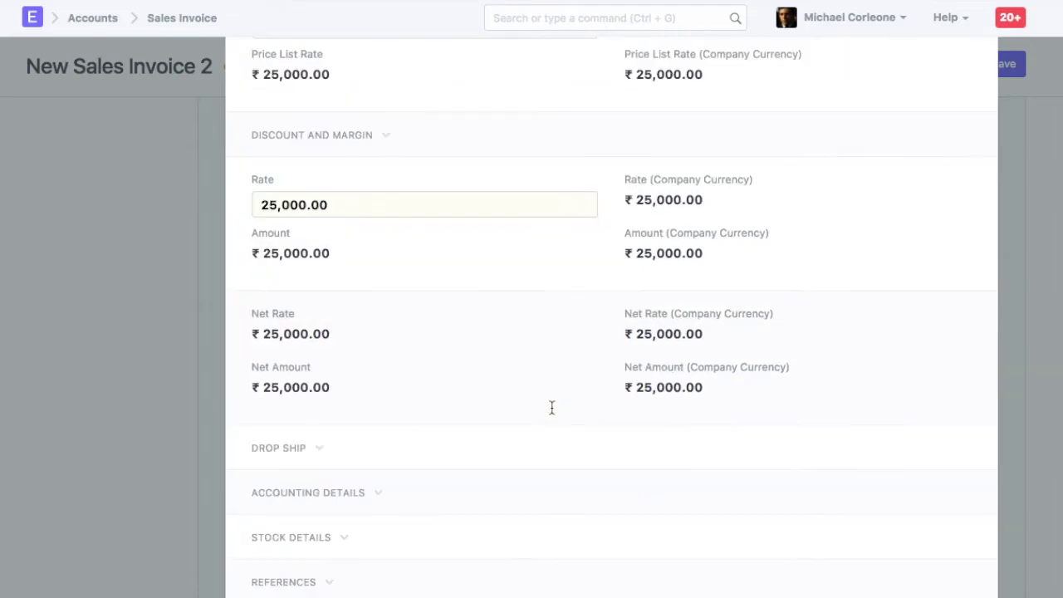
# Change the One Plus 3 line's income account from Sales - GTPL to Temporary Opening - GTPL.
pyautogui.click(316, 388)
pyautogui.scroll(-1, 432, 410)
pyautogui.click(361, 361)
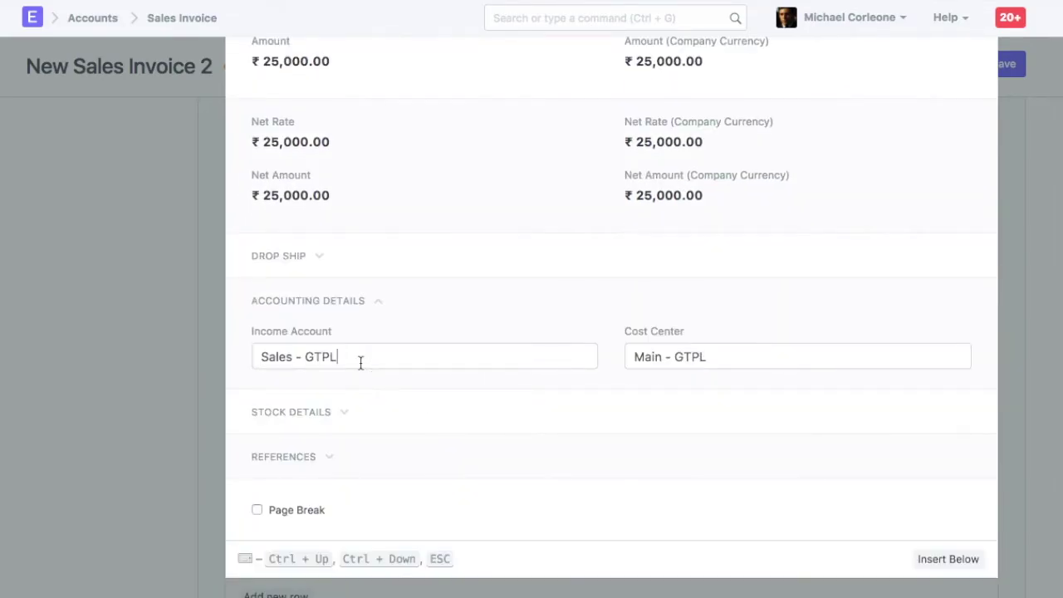
pyautogui.hotkey('ctrl', 'a')
pyautogui.write('tem')
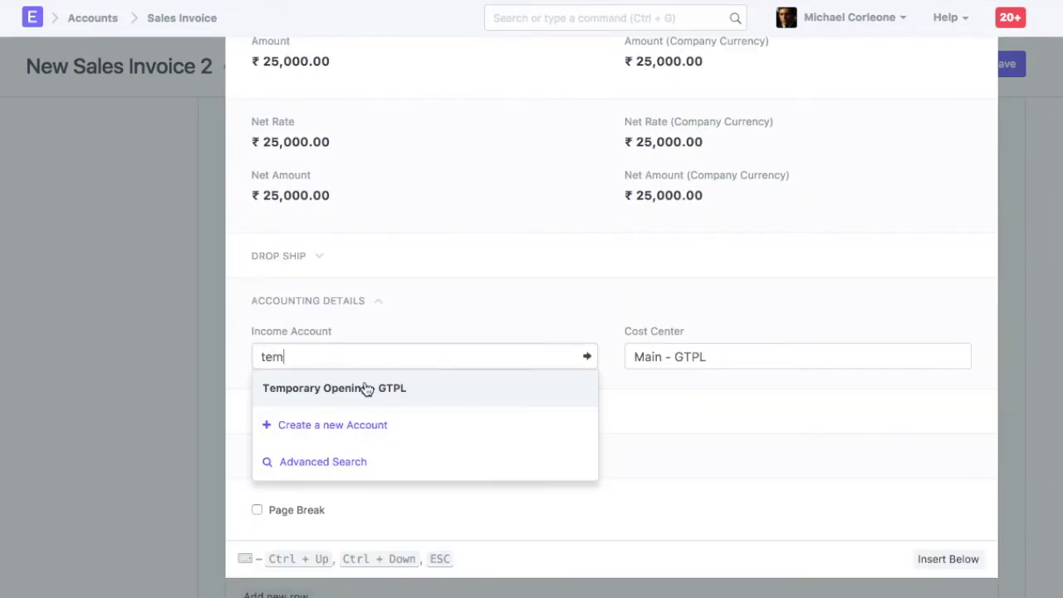
pyautogui.click(368, 386)
pyautogui.click(347, 317)
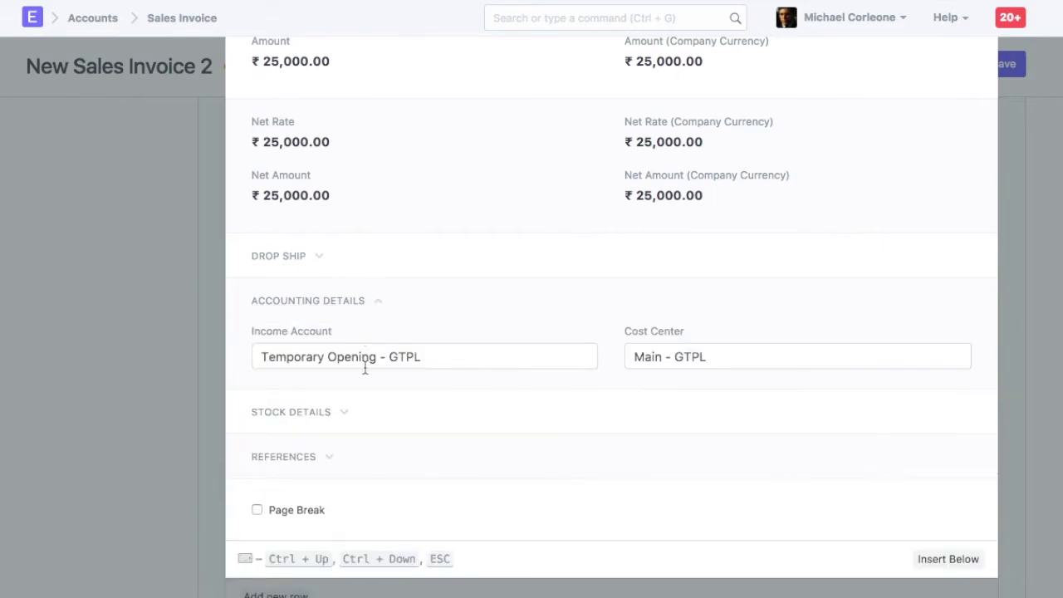
pyautogui.click(1032, 396)
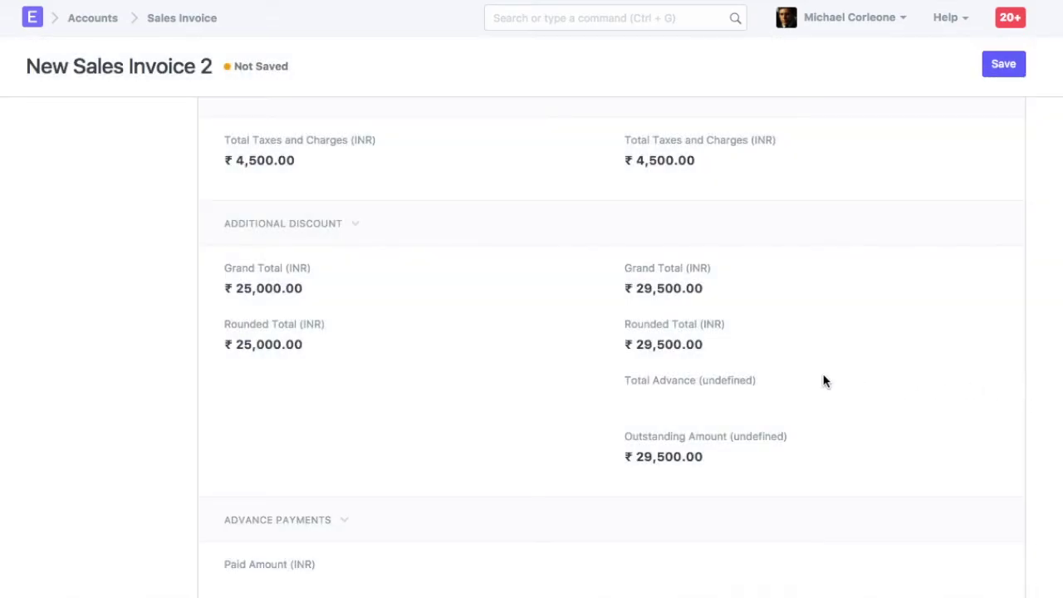
pyautogui.scroll(-5, 820, 378)
# Set Is Opening Entry to Yes, then save and submit invoice SINV-RET-00006.
pyautogui.scroll(-3, 818, 380)
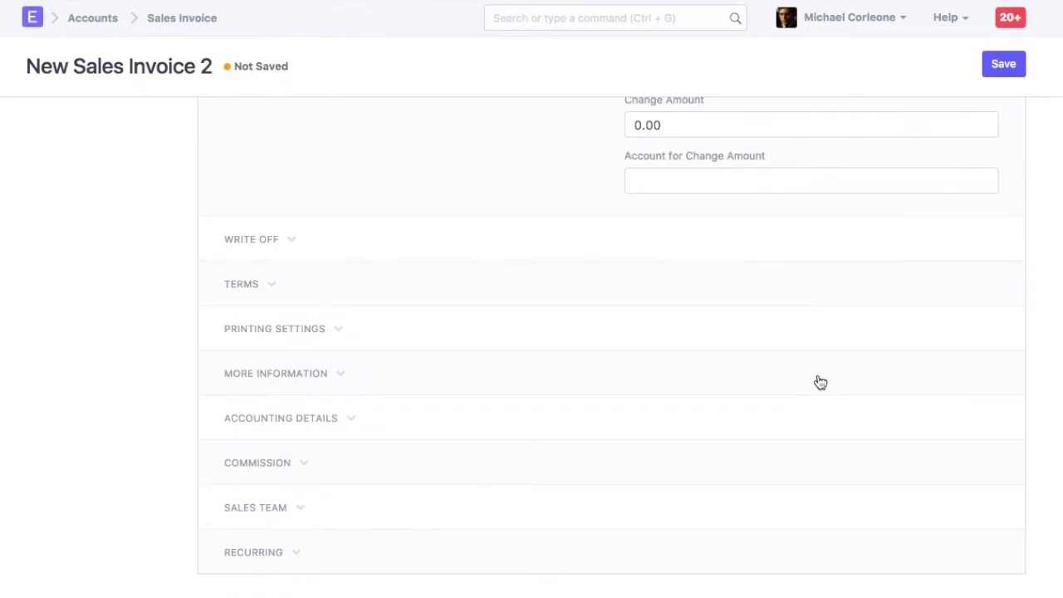
pyautogui.click(274, 419)
pyautogui.scroll(-2, 351, 436)
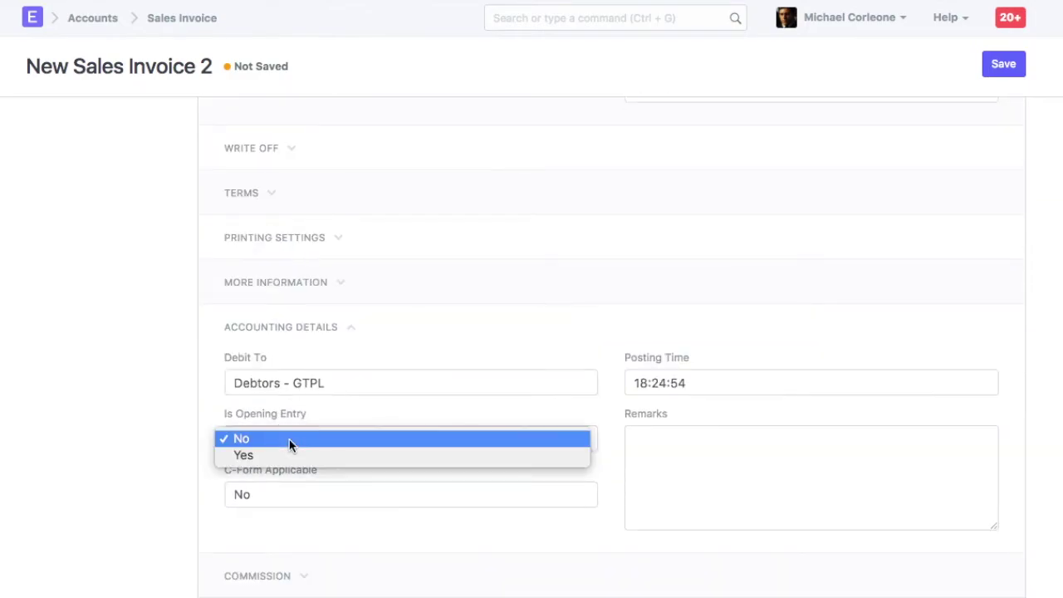
pyautogui.click(285, 452)
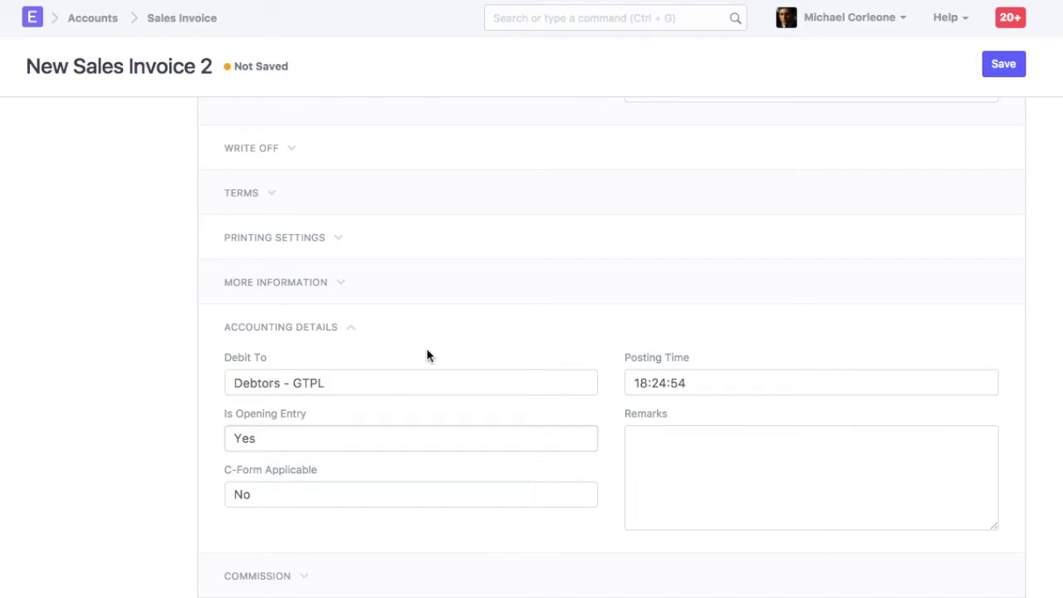
pyautogui.click(1004, 71)
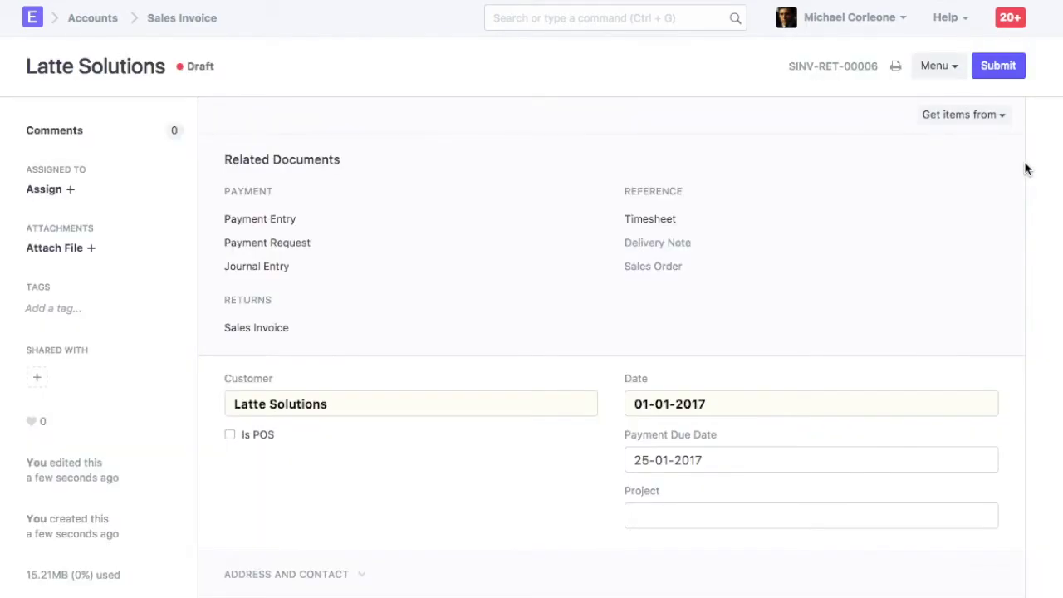
pyautogui.click(1010, 75)
pyautogui.press('Return')
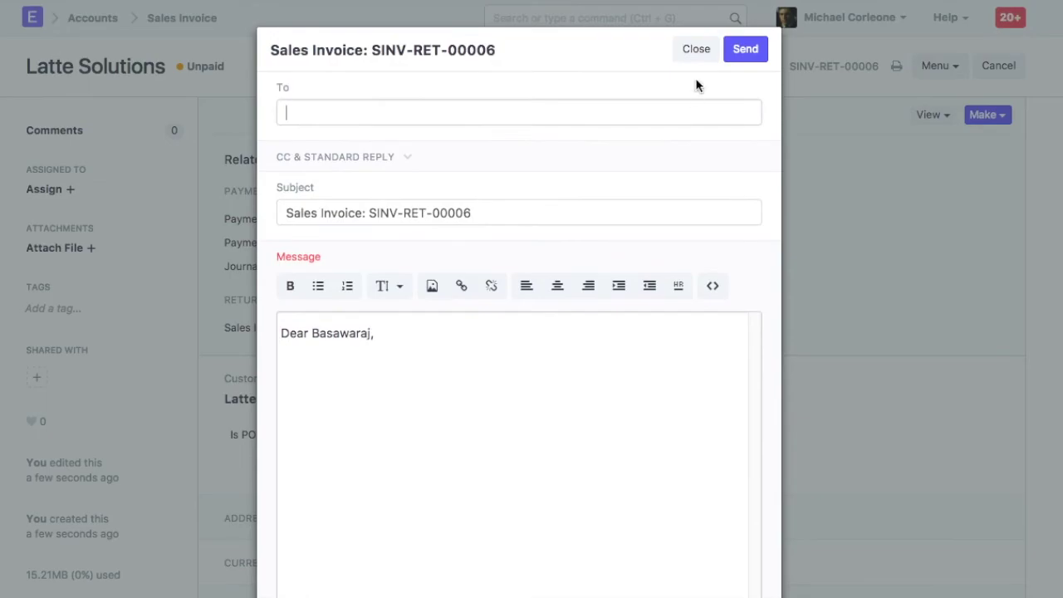
pyautogui.click(693, 49)
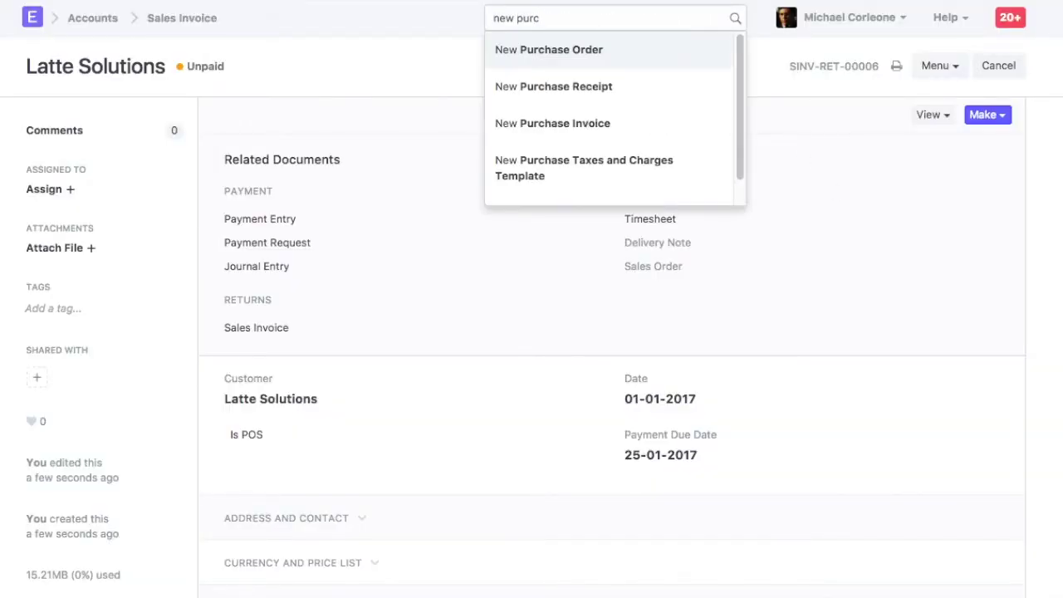
# Open a blank new purchase invoice and look over its form.
pyautogui.click(600, 122)
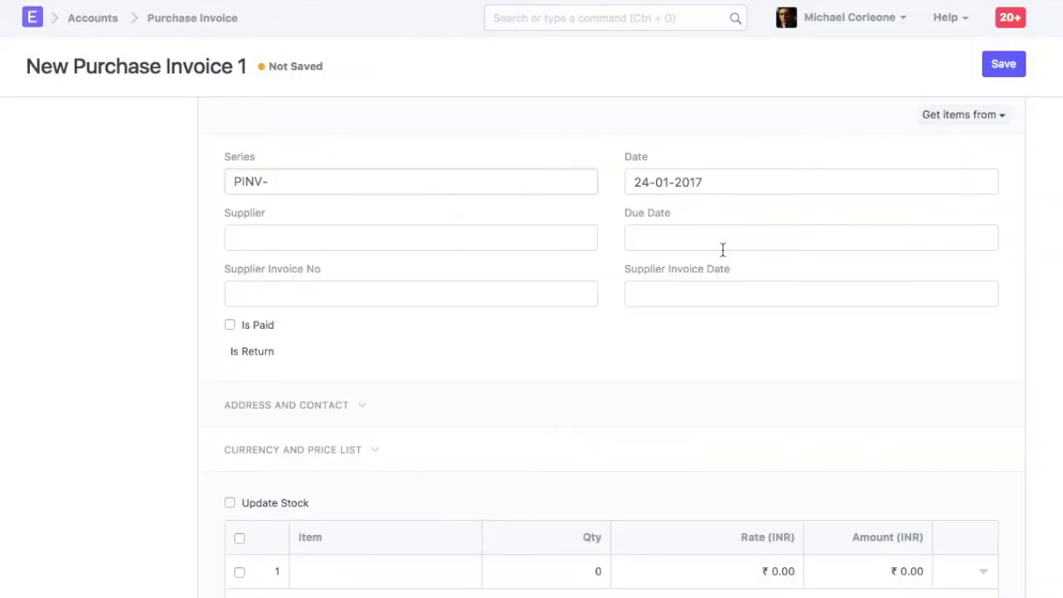
pyautogui.scroll(-20, 722, 249)
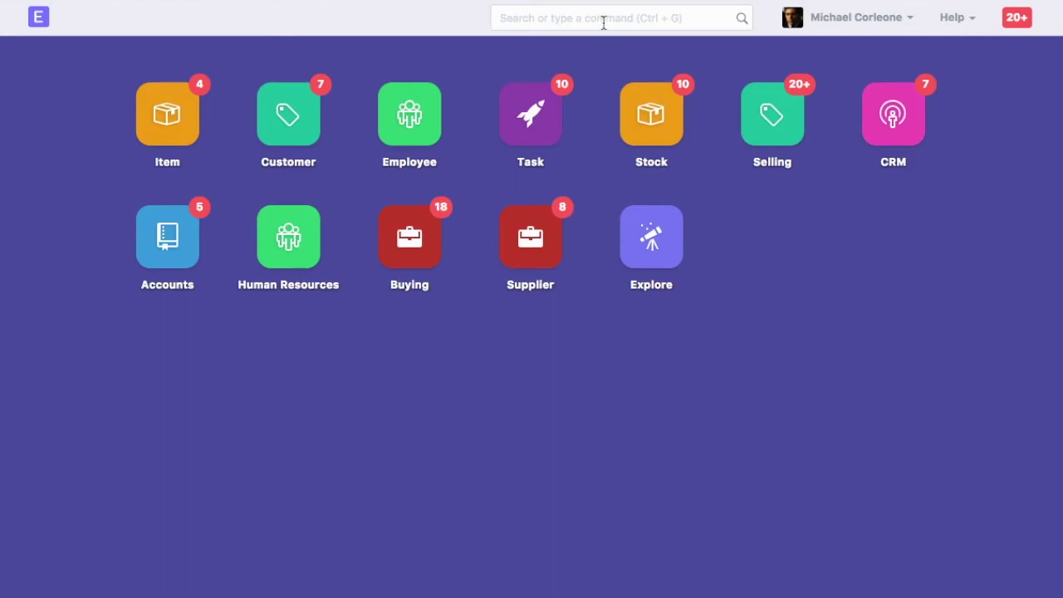
# Create a stock reconciliation posted 01-01-2017 at 08:26:29.
pyautogui.click(603, 18)
pyautogui.write('new sto')
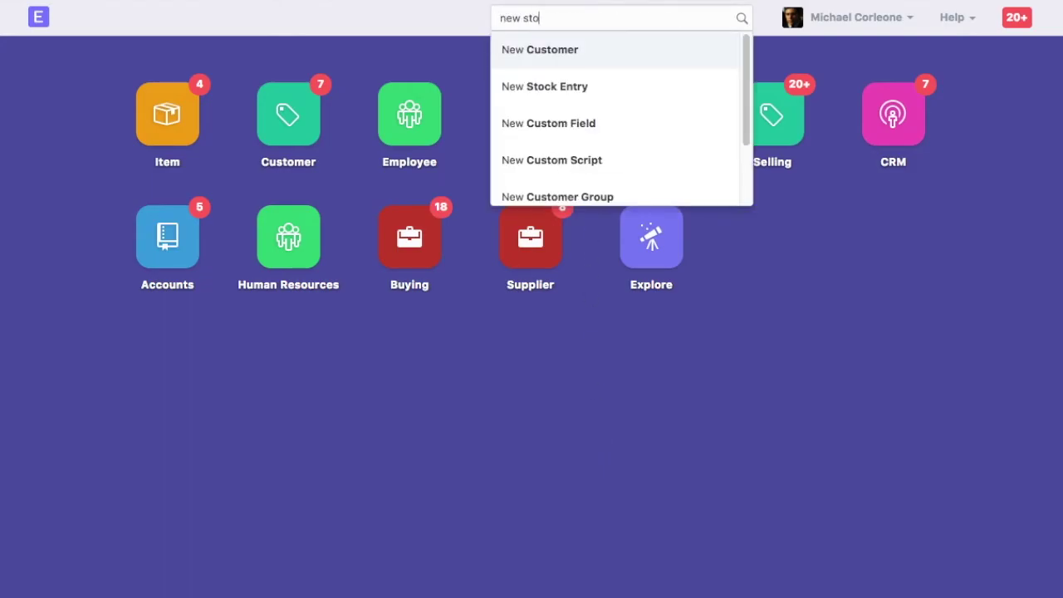
pyautogui.write('ck re')
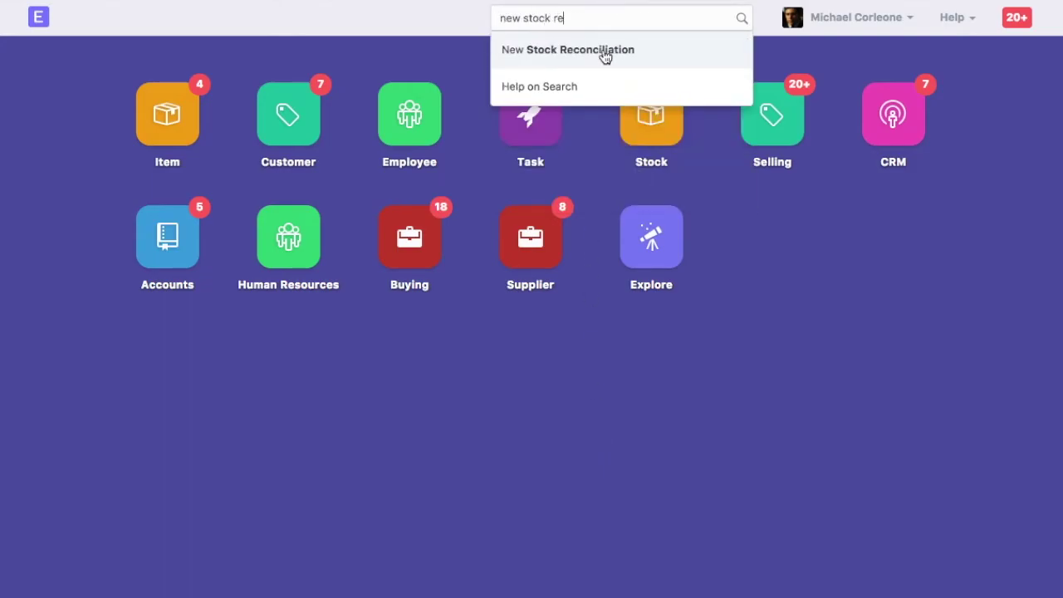
pyautogui.click(603, 52)
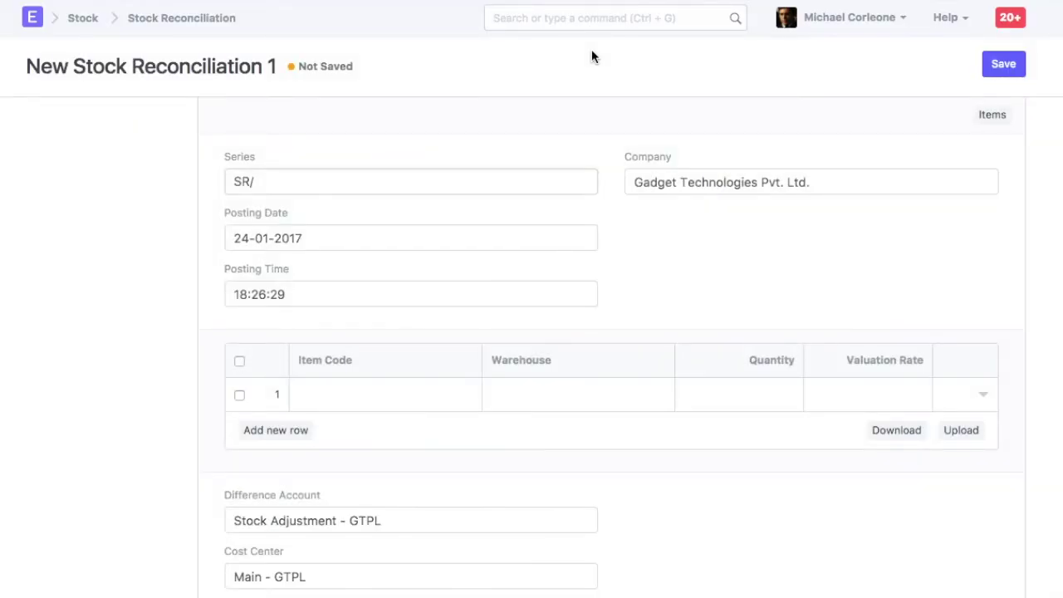
pyautogui.click(370, 233)
pyautogui.click(241, 324)
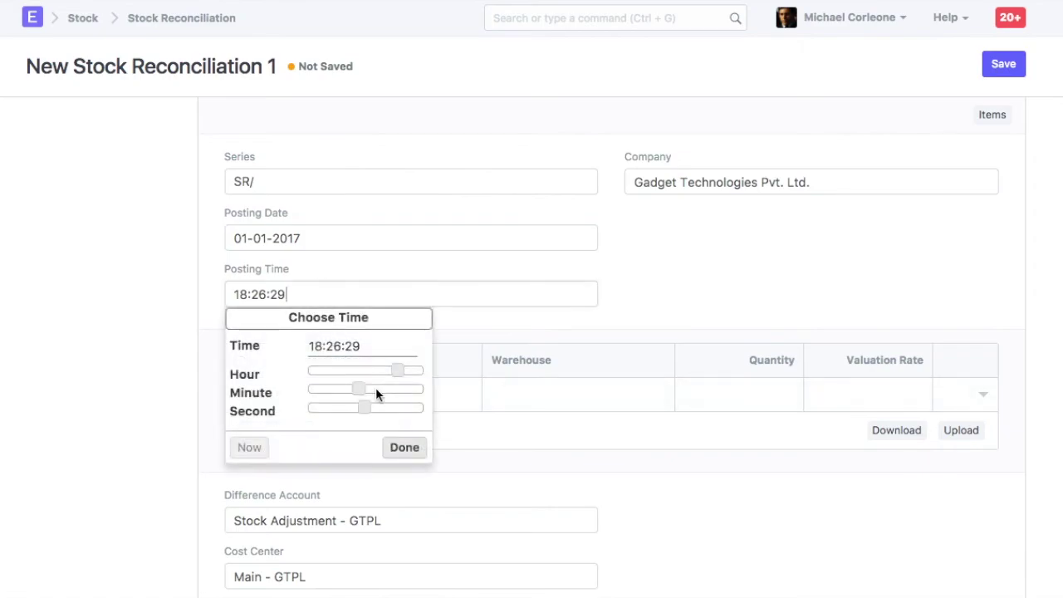
pyautogui.moveTo(398, 370); pyautogui.dragTo(353, 371)
pyautogui.click(404, 447)
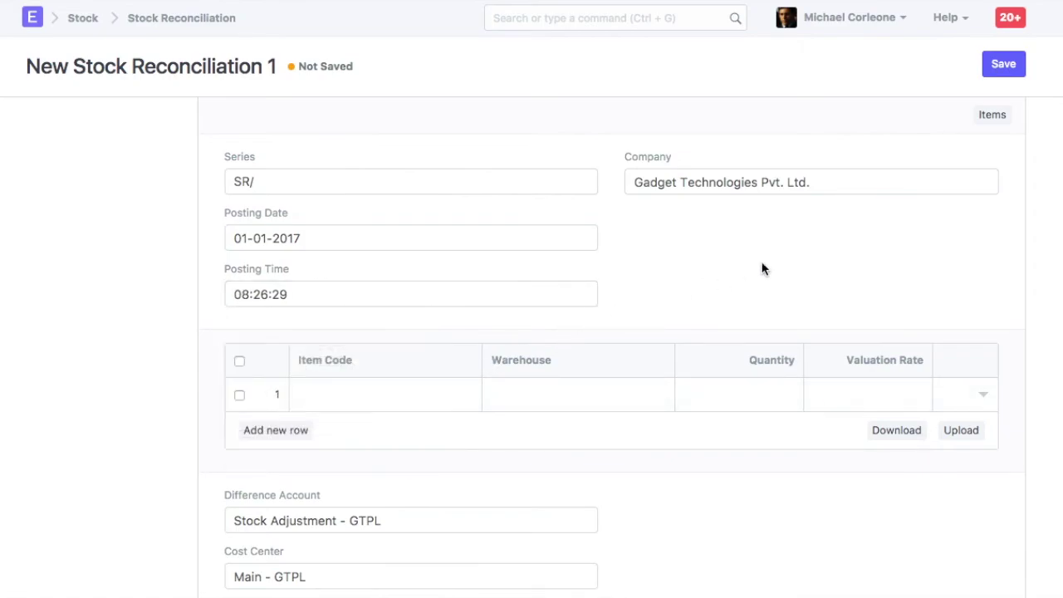
# Load Finished Goods - GTPL items: Motherboard 100 at 300, Mobile Display 5" 50 at 50.
pyautogui.click(990, 118)
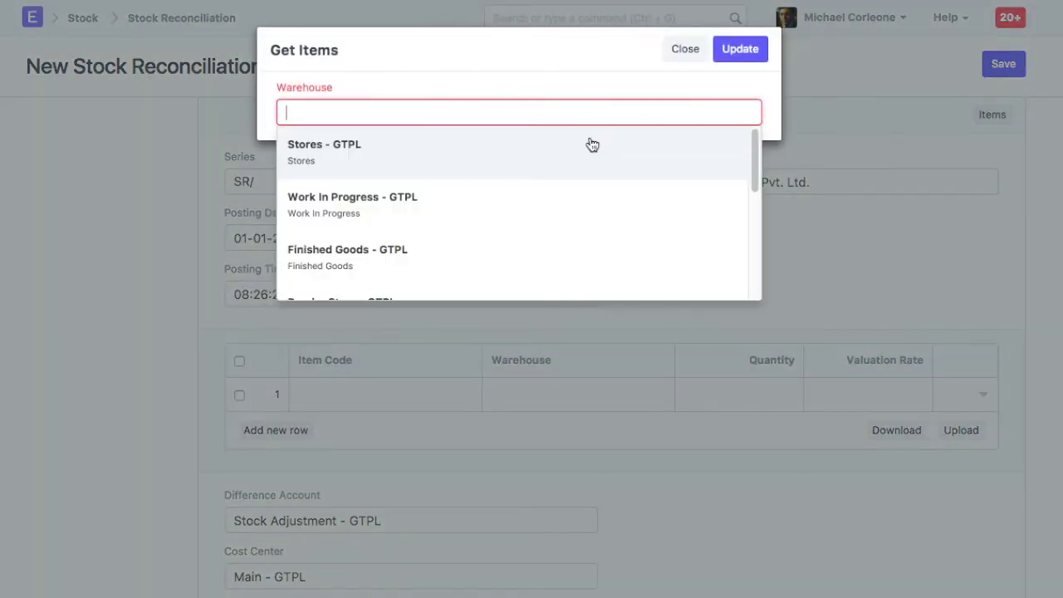
pyautogui.click(403, 162)
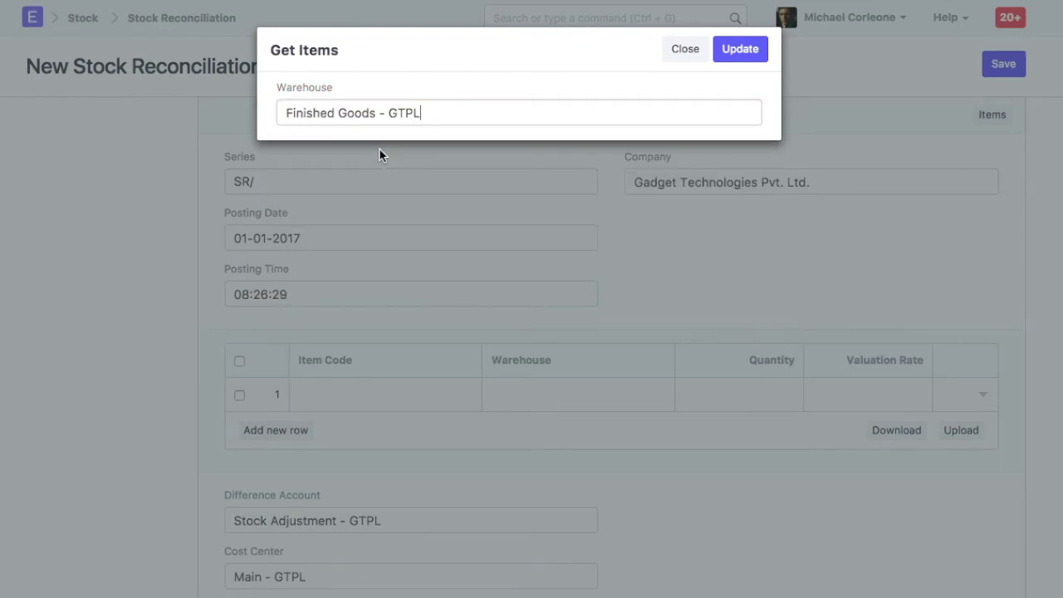
pyautogui.click(740, 50)
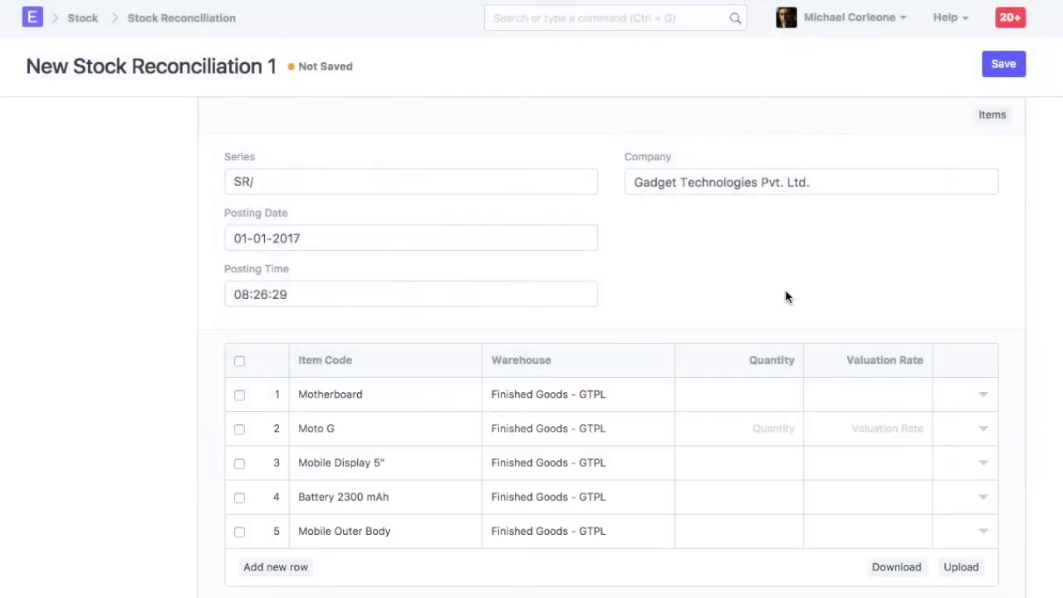
pyautogui.click(733, 398)
pyautogui.write('10')
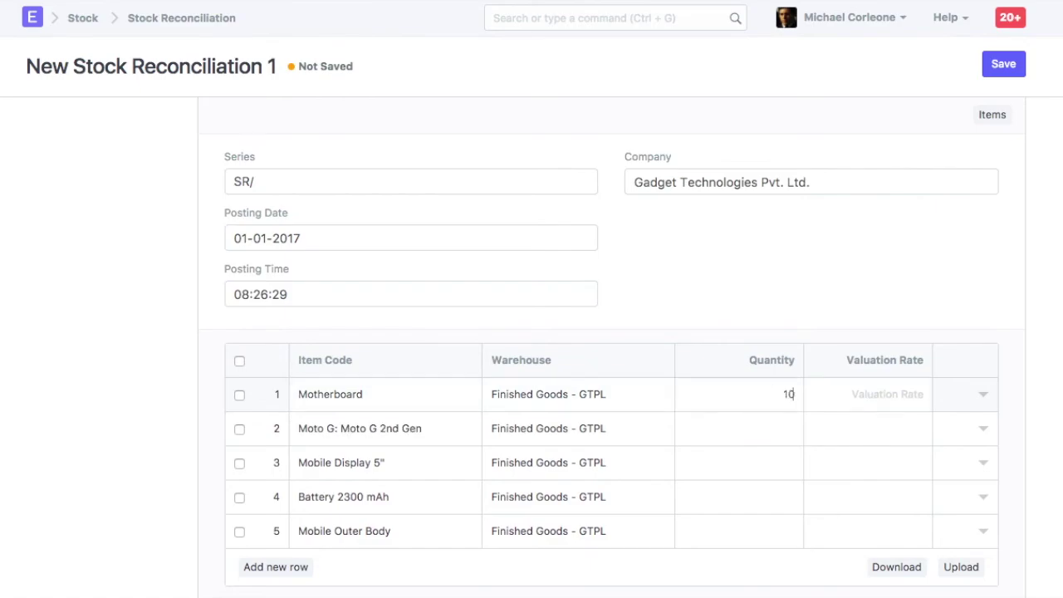
pyautogui.write('300')
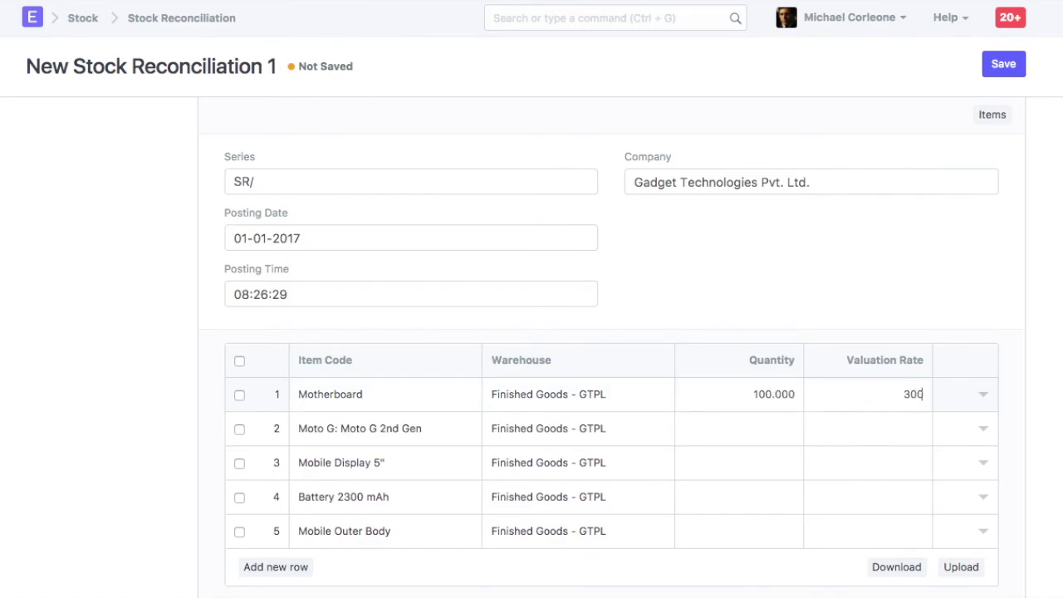
pyautogui.click(731, 465)
pyautogui.write('50')
pyautogui.click(871, 467)
pyautogui.write('50')
# Use Temporary Opening - GTPL as the Difference Account and save the draft.
pyautogui.scroll(-1, 820, 450)
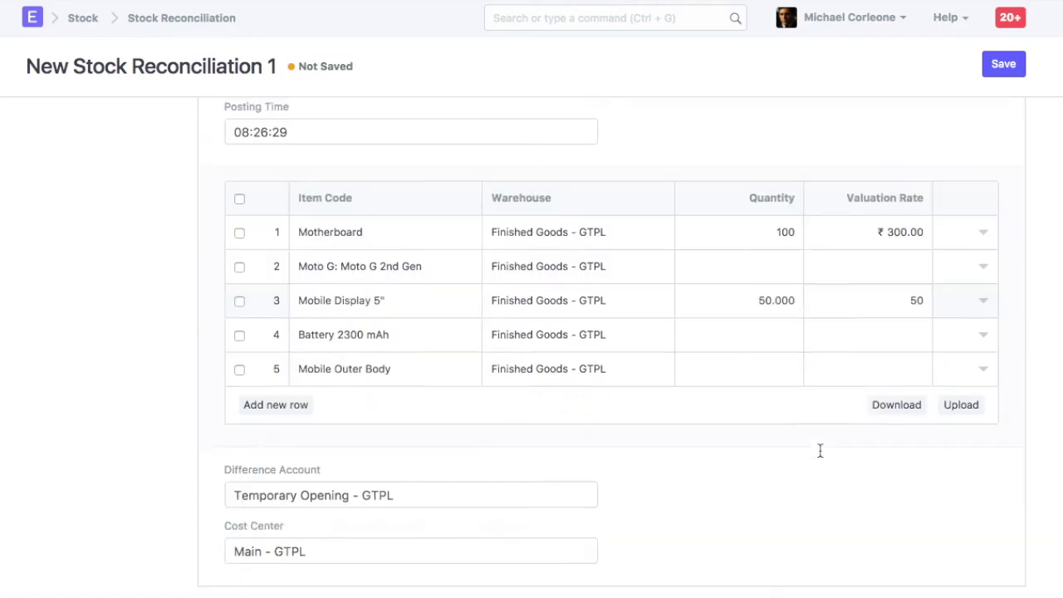
pyautogui.scroll(-1, 819, 450)
pyautogui.moveTo(405, 482); pyautogui.dragTo(203, 470)
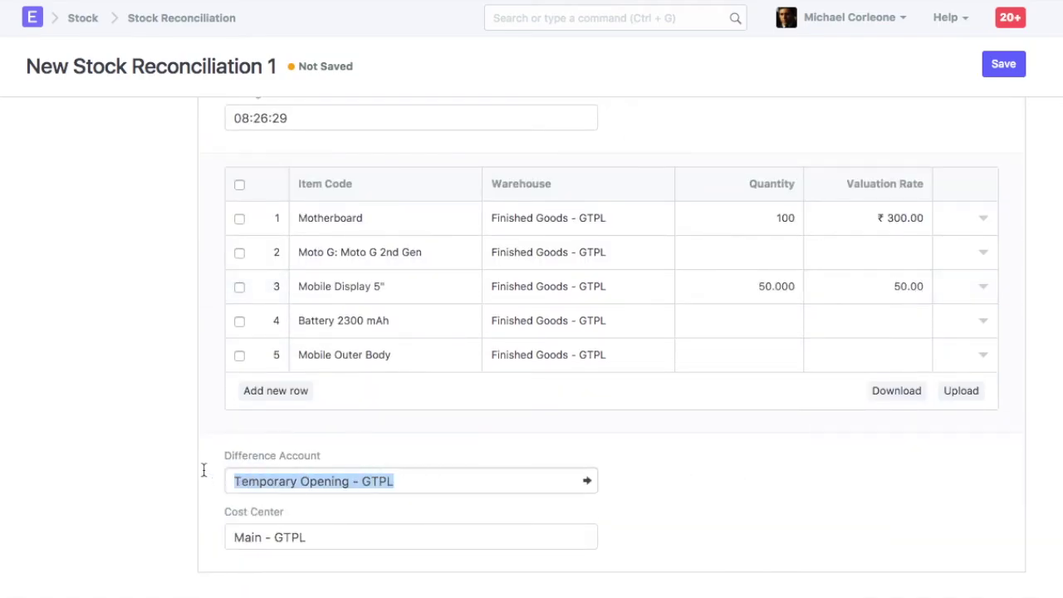
pyautogui.click(419, 515)
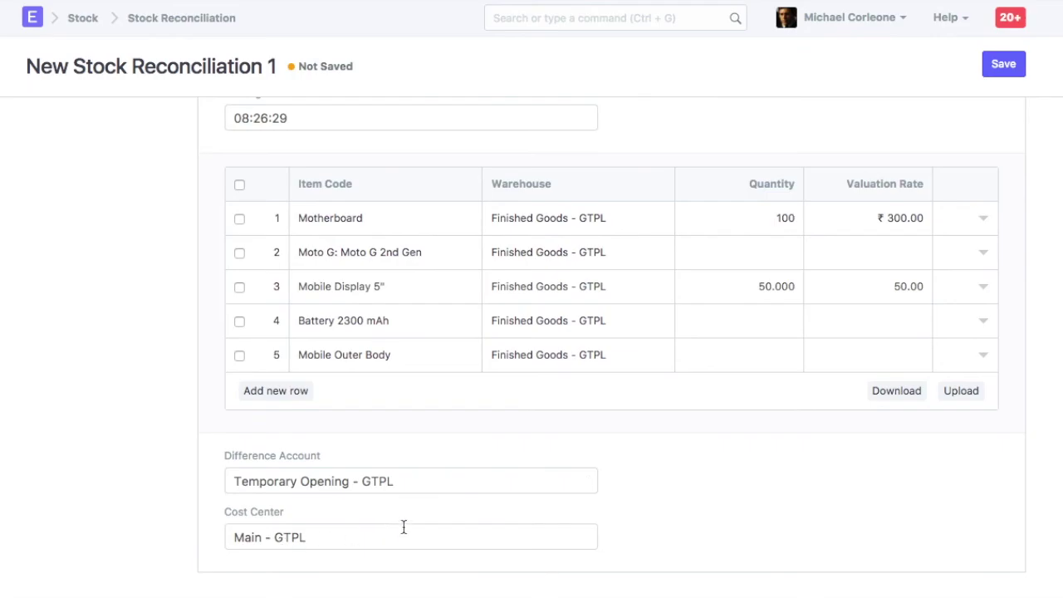
pyautogui.click(1004, 68)
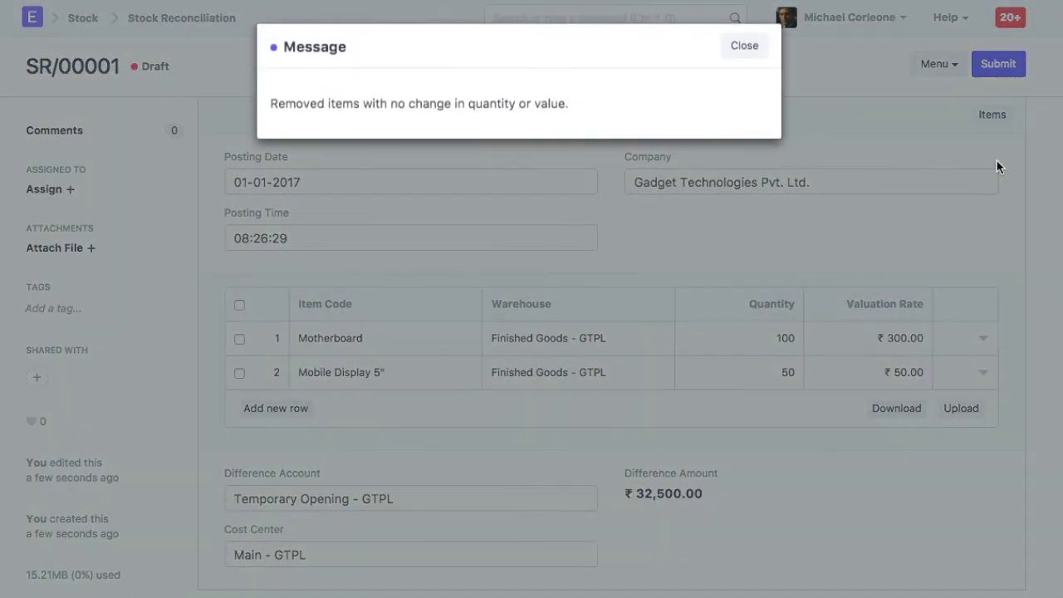
# Dismiss the removed-items message and submit stock reconciliation SR/00001, confirming the permanent submission.
pyautogui.click(748, 51)
pyautogui.click(998, 64)
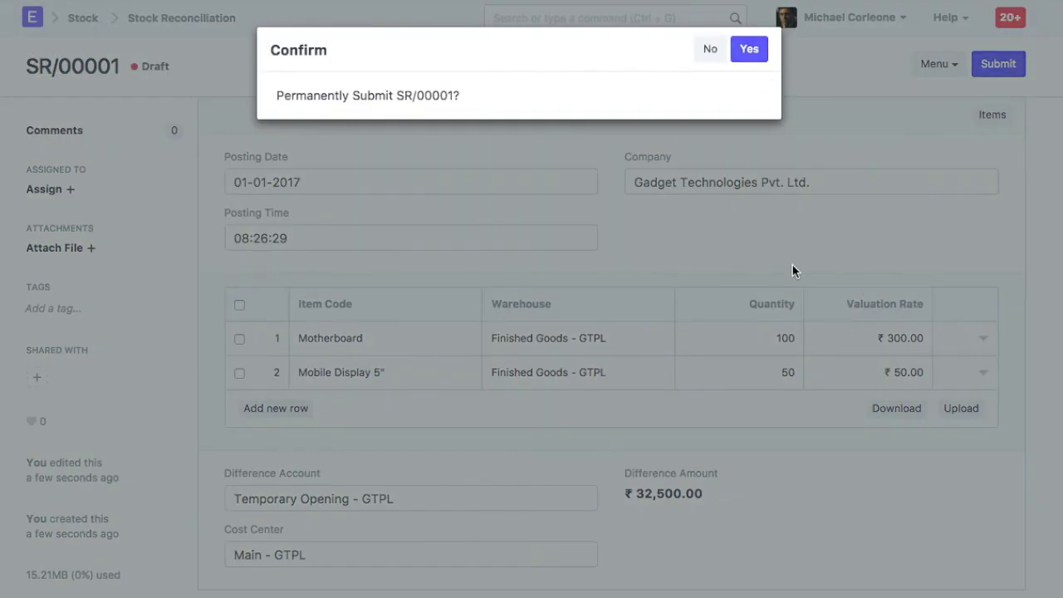
pyautogui.click(749, 50)
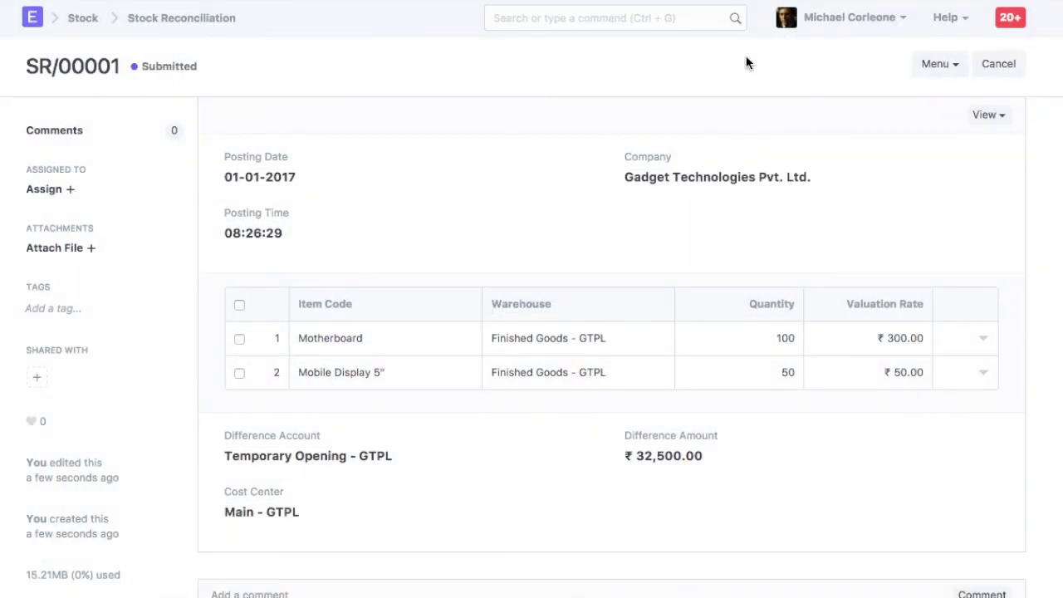
pyautogui.click(983, 119)
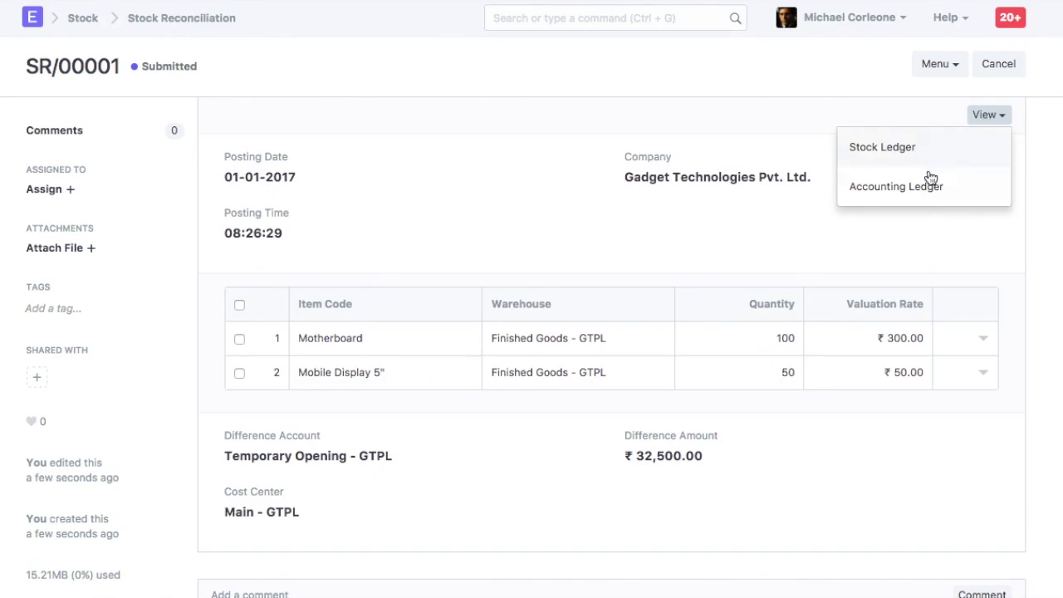
# Open SR/00001's accounting ledger: Finished Goods debited and Temporary Opening credited 32,500.
pyautogui.click(899, 188)
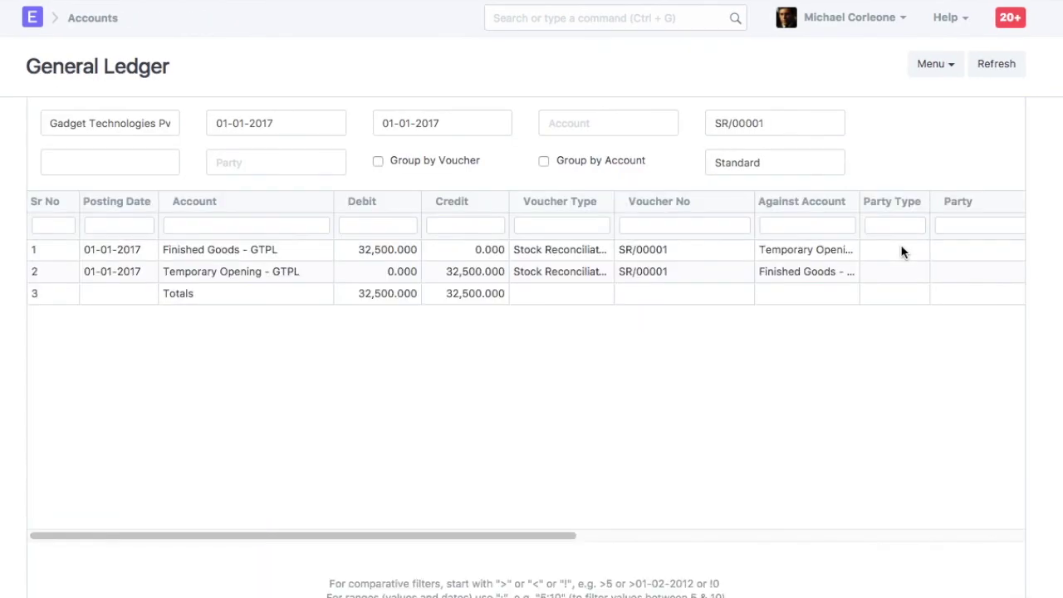